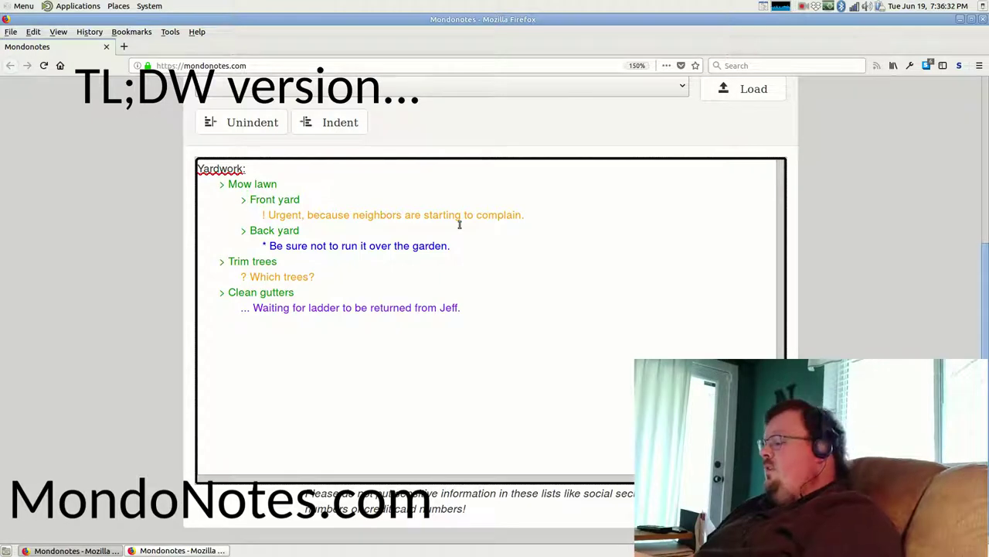
Step: Mark Front yard, Back yard and Mow lawn done by replacing their '>' markers with '+'
key("shift+Left")
type("+")
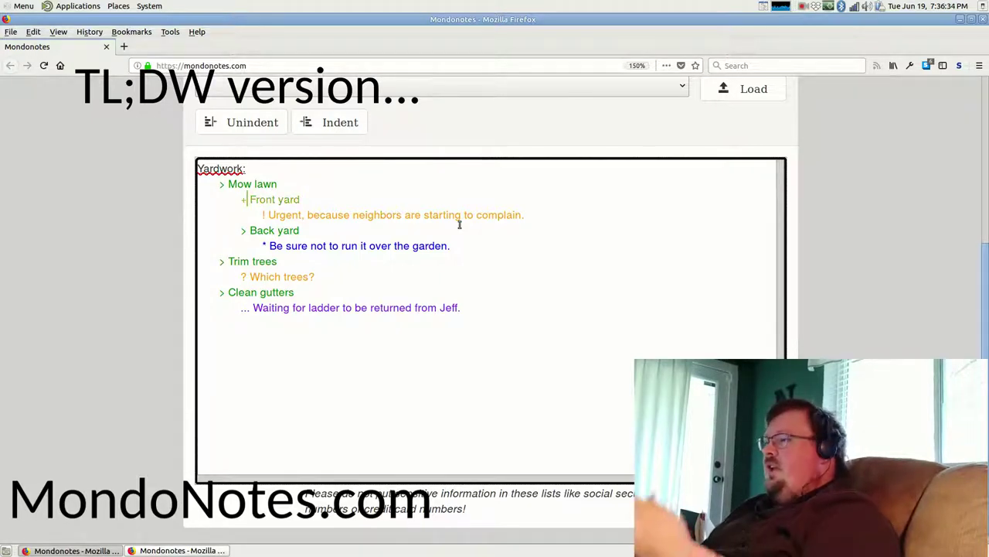
key("Down")
key("Down")
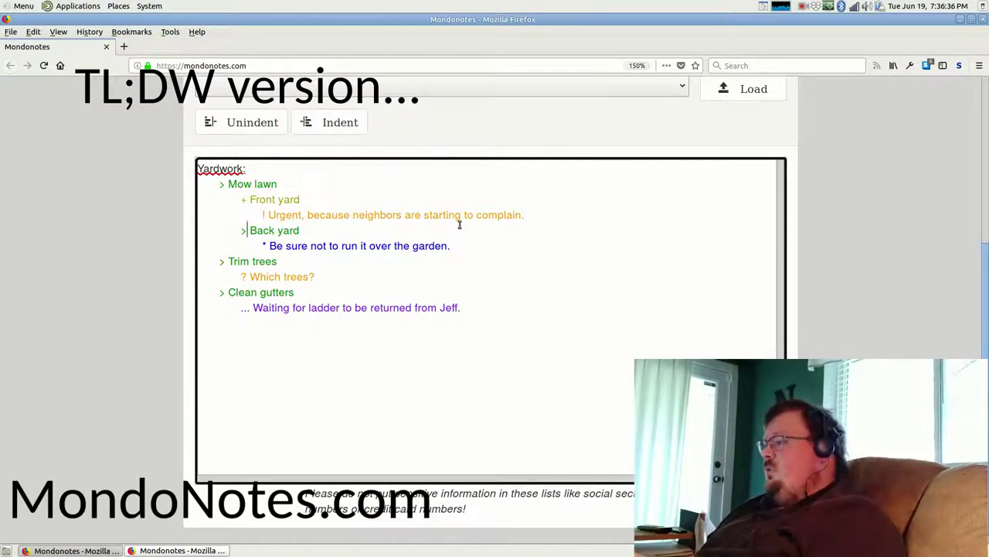
key("shift+Left")
type("+")
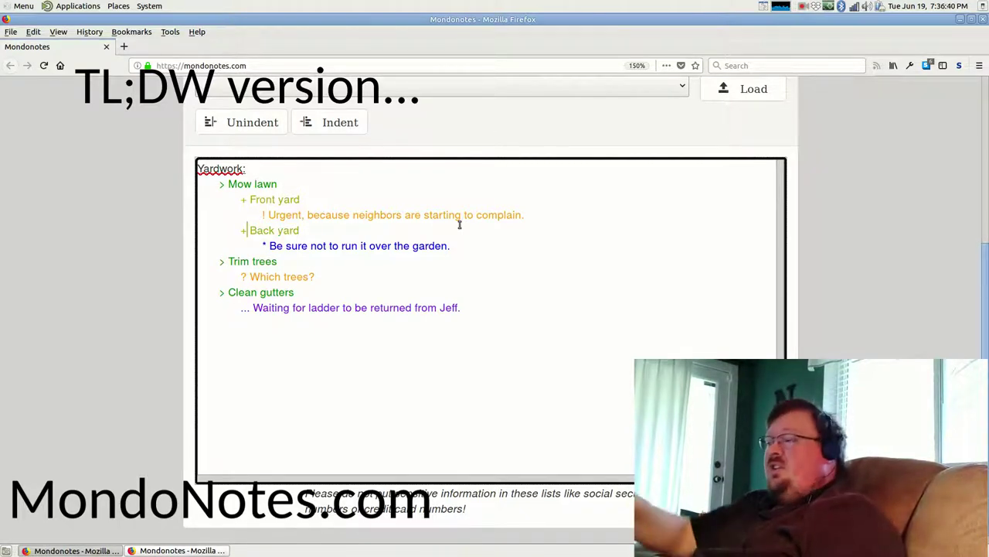
left_click(226, 184)
key("shift+Left")
type("+")
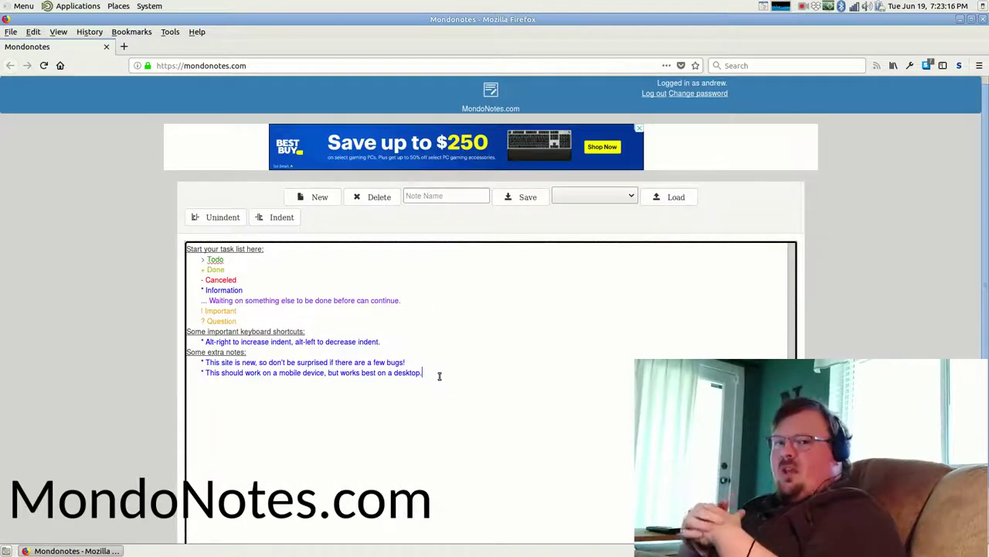
Step: Start a fresh note in place of the starter note and select its heading text for replacement
left_click(440, 375)
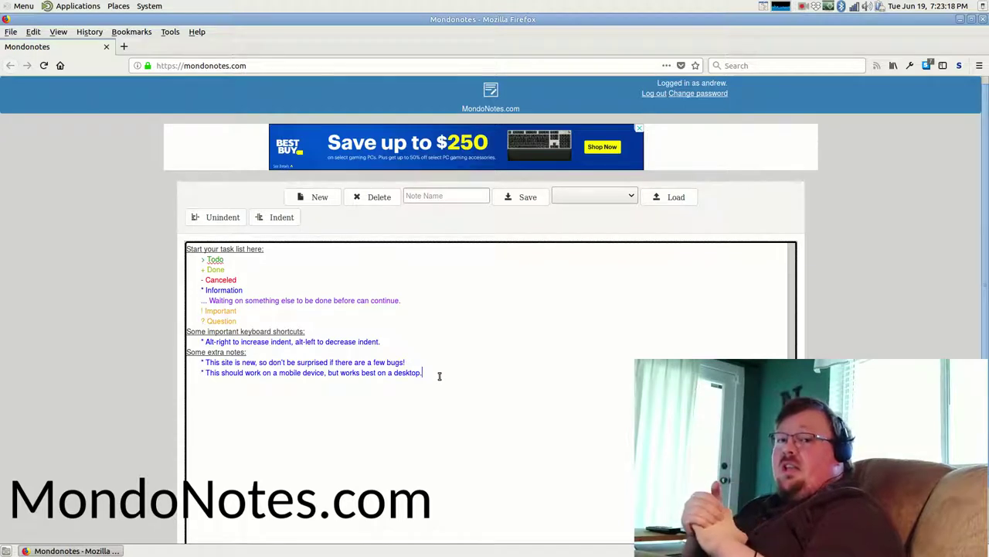
left_click(317, 198)
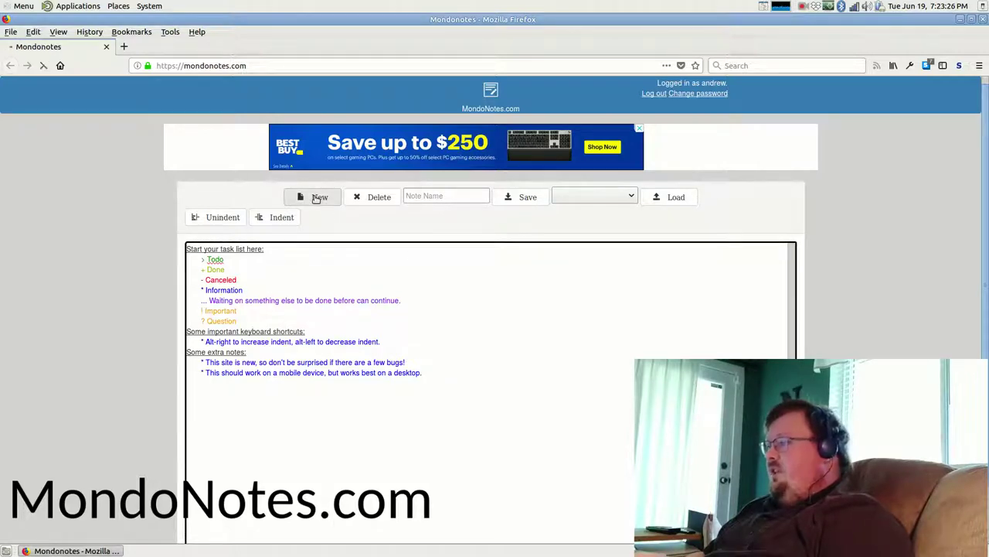
left_click(459, 372)
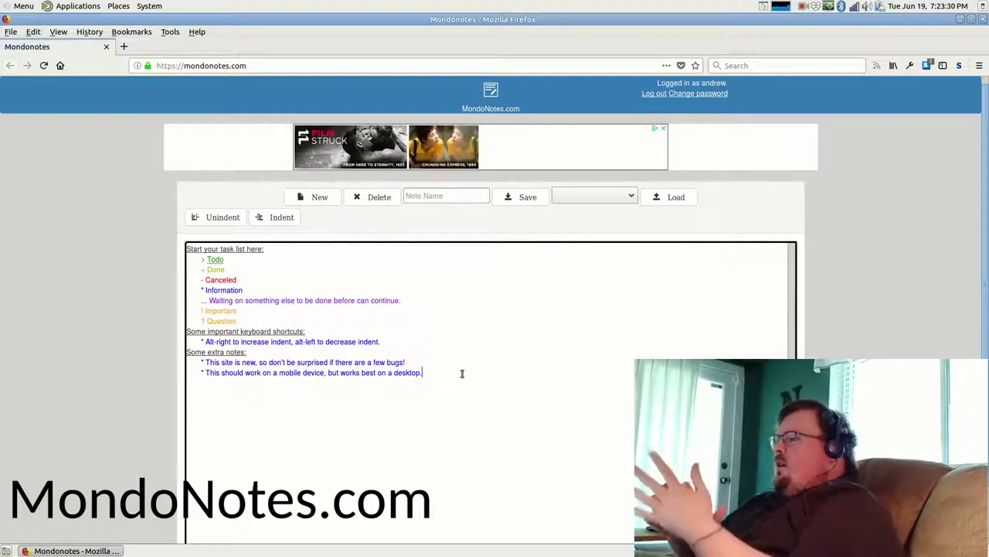
scroll(462, 373, "down", 1)
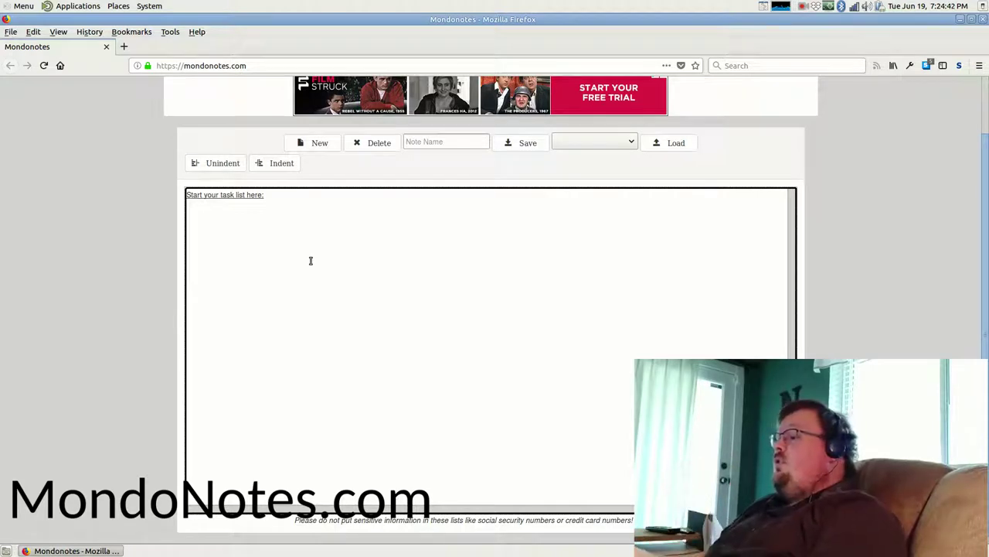
key("ctrl+a")
Step: Title the note 'Here's a title:' and add the indented todo '> I need to do this item.'
key("ctrl+plus")
key("ctrl+plus")
key("ctrl+plus")
key("ctrl+plus")
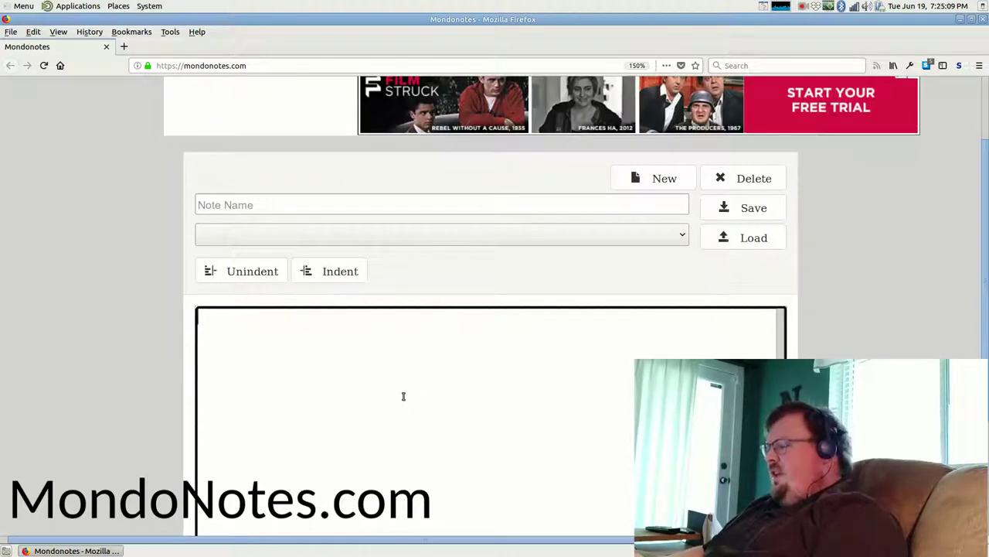
type("Here's a title:")
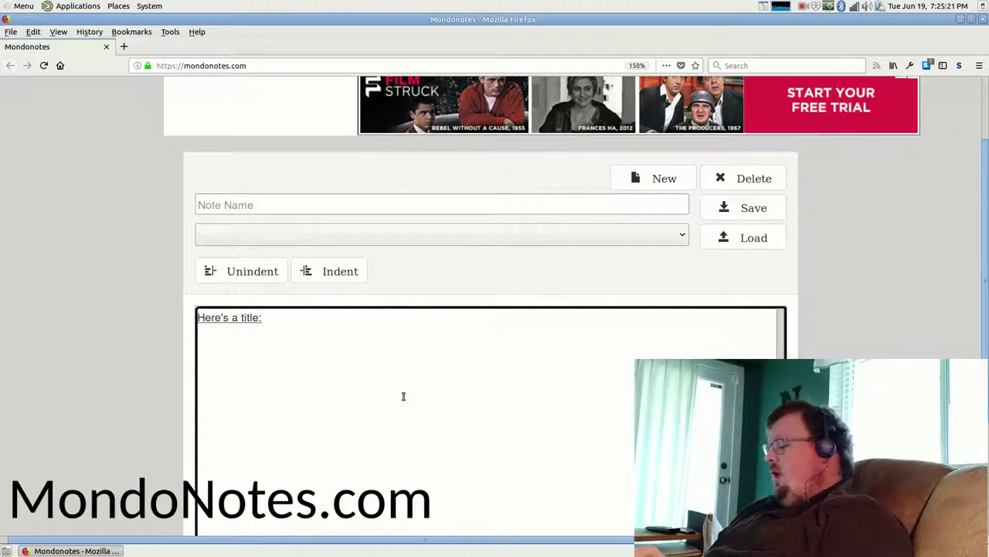
key("Tab")
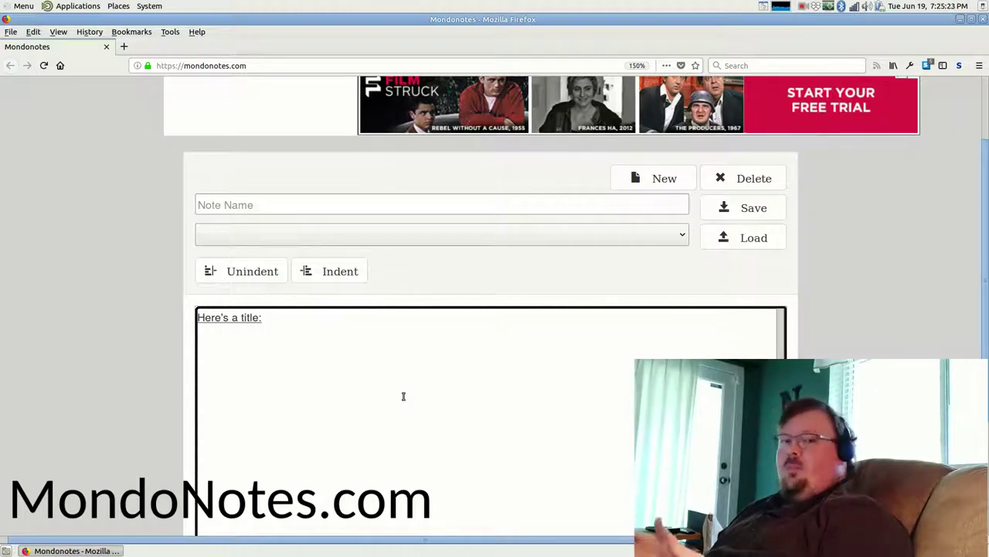
type("I nee")
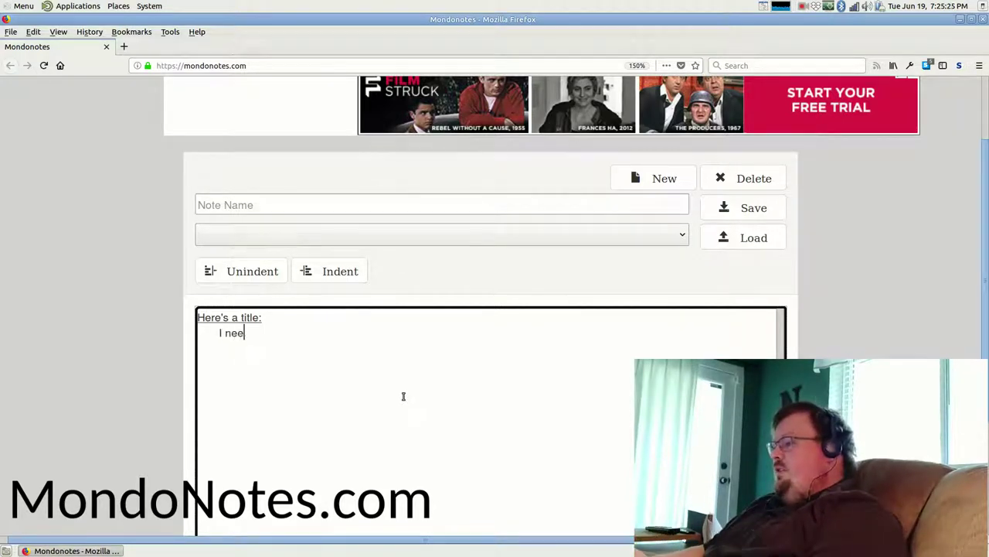
type("d to do this itme")
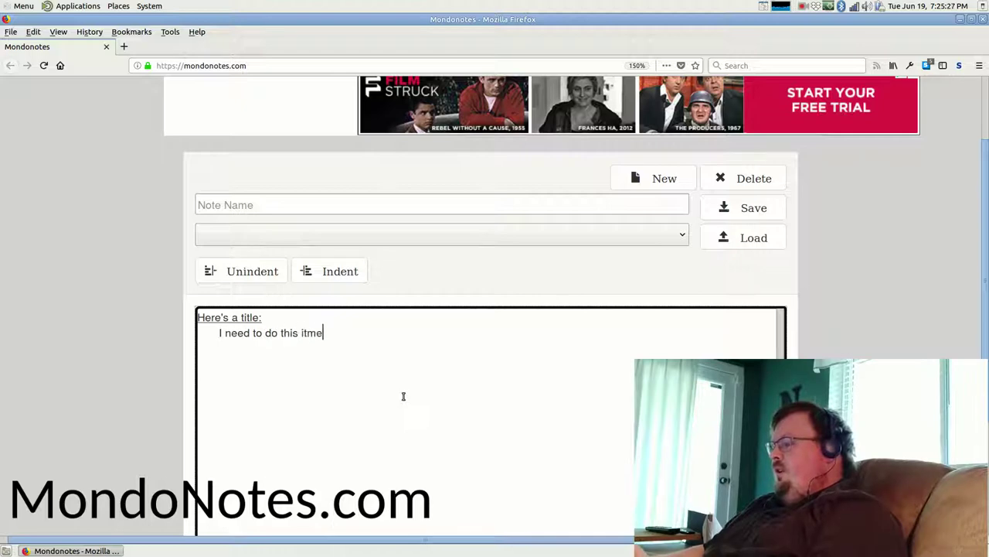
key("BackSpace")
key("BackSpace")
type("em.")
key("Home")
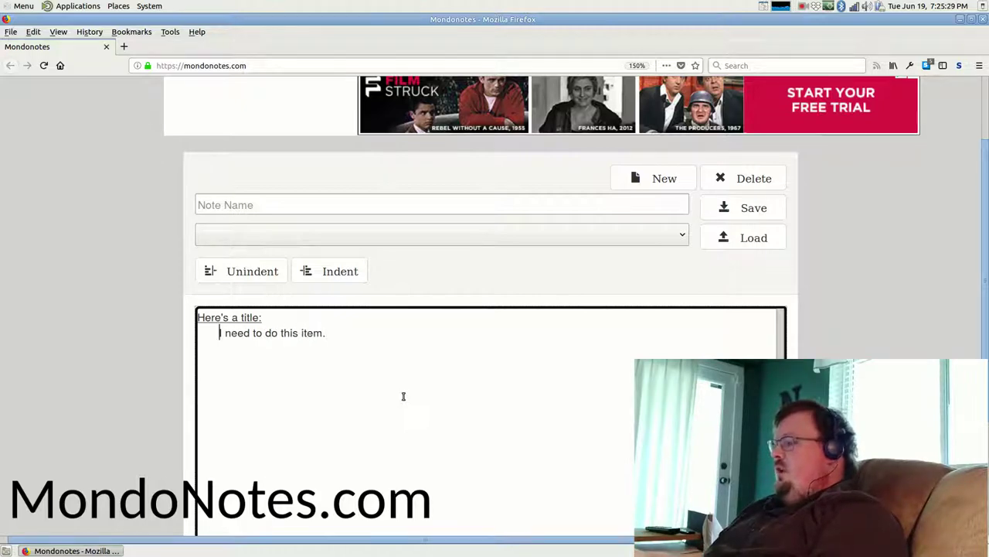
type(">")
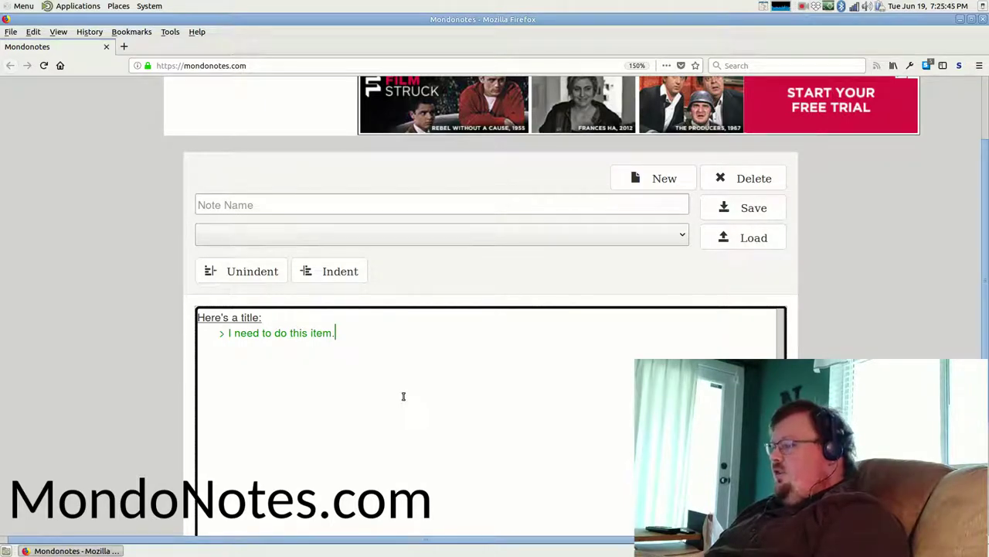
key("Return")
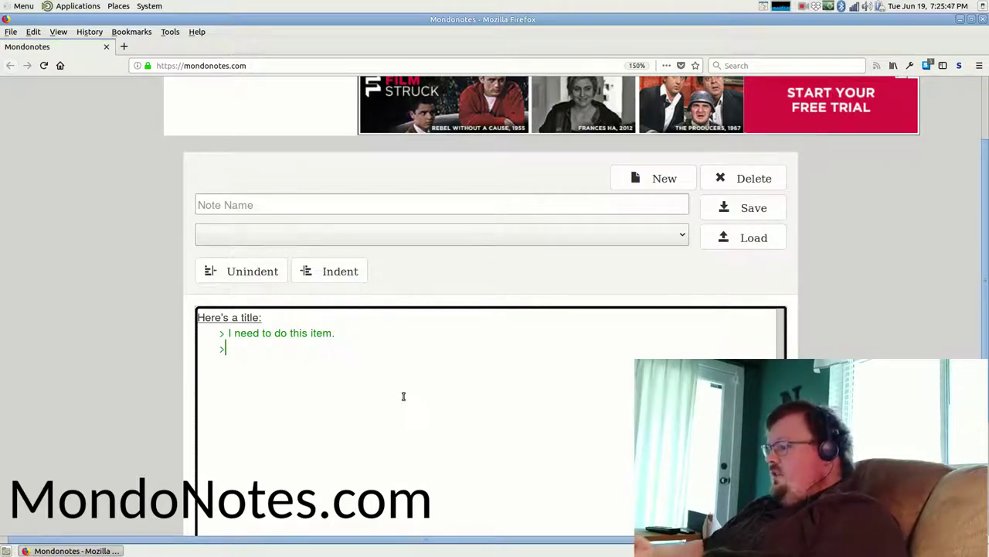
Step: Add todo 'This is a second item that I need to do.' and two information points under the first item
type("This is a ")
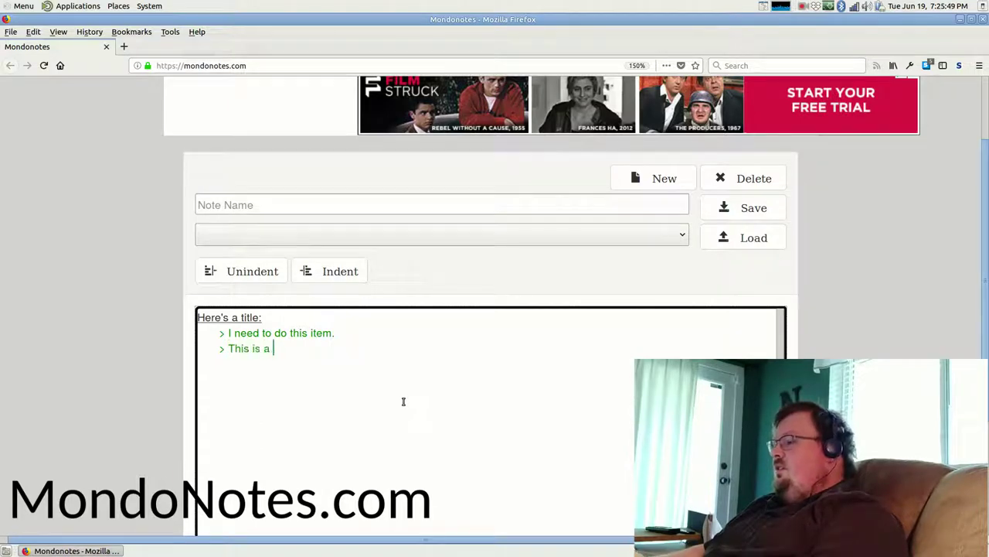
type("second item t")
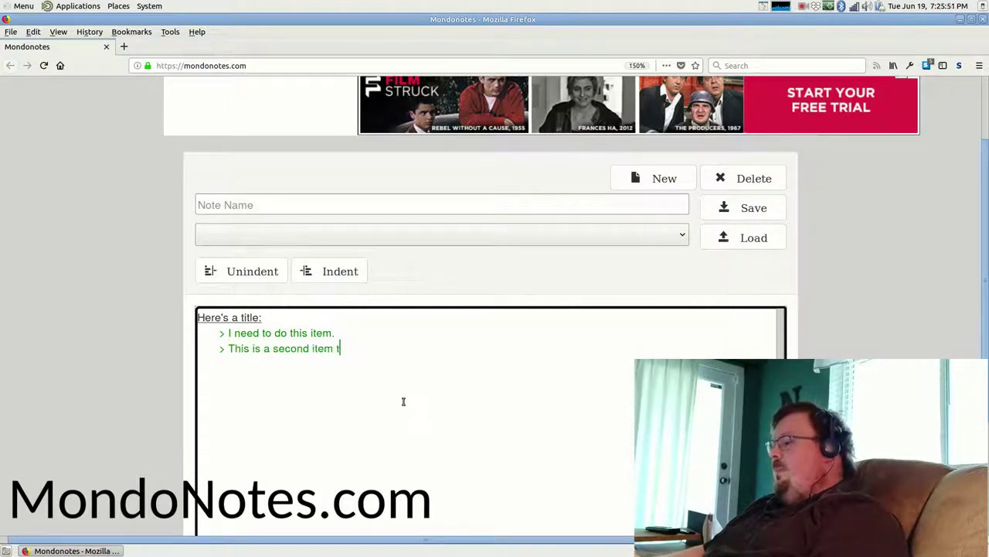
type("hat I need to do.")
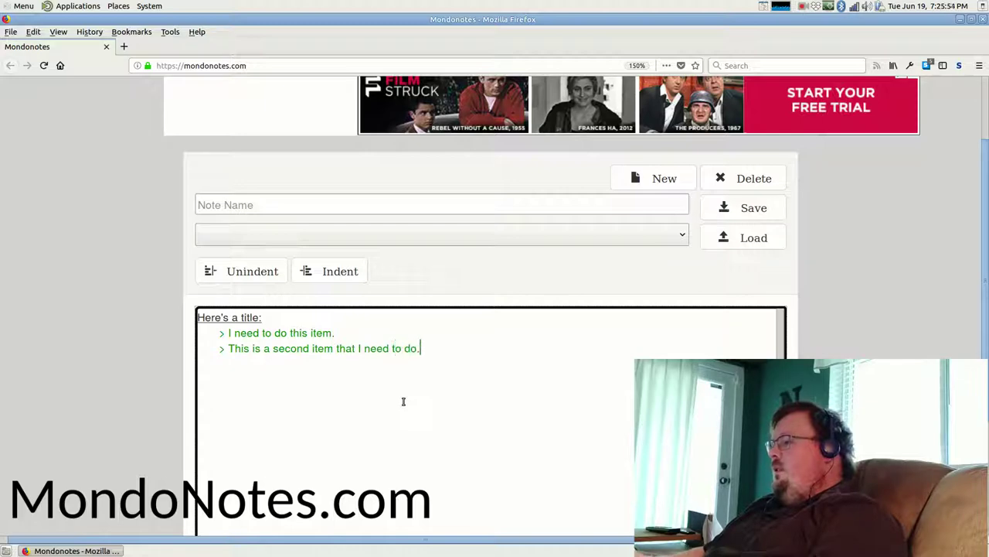
key("Return")
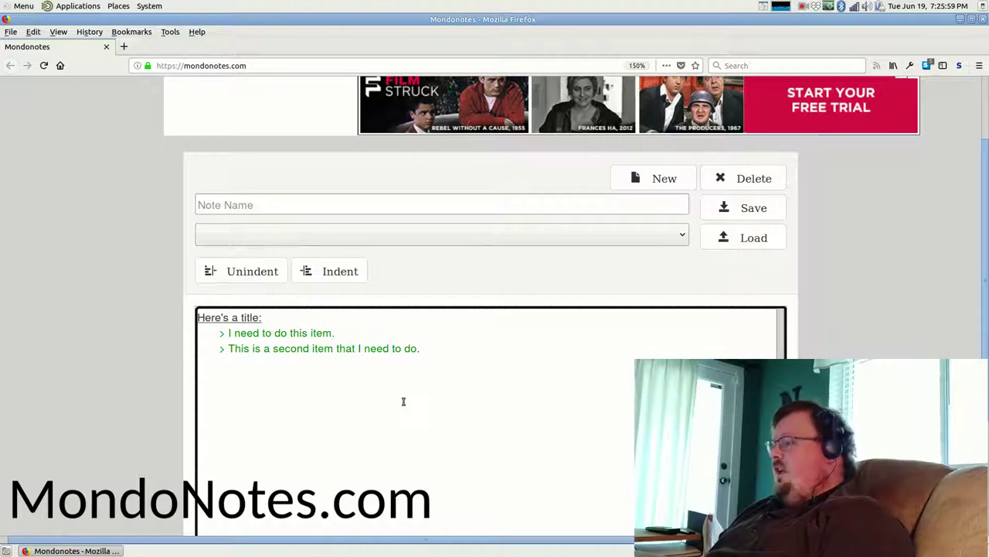
key("Up")
key("Up")
key("End")
key("Return")
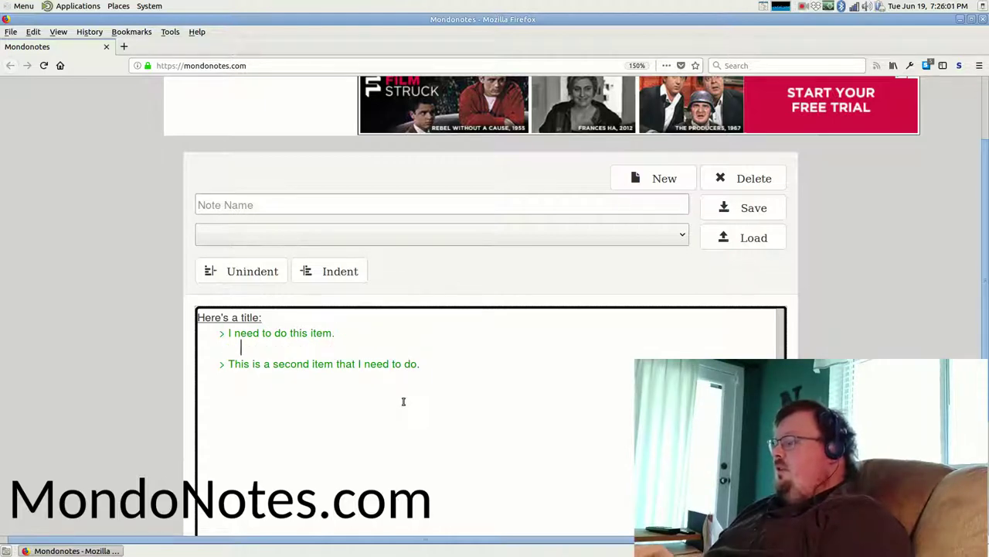
type("* Here's s")
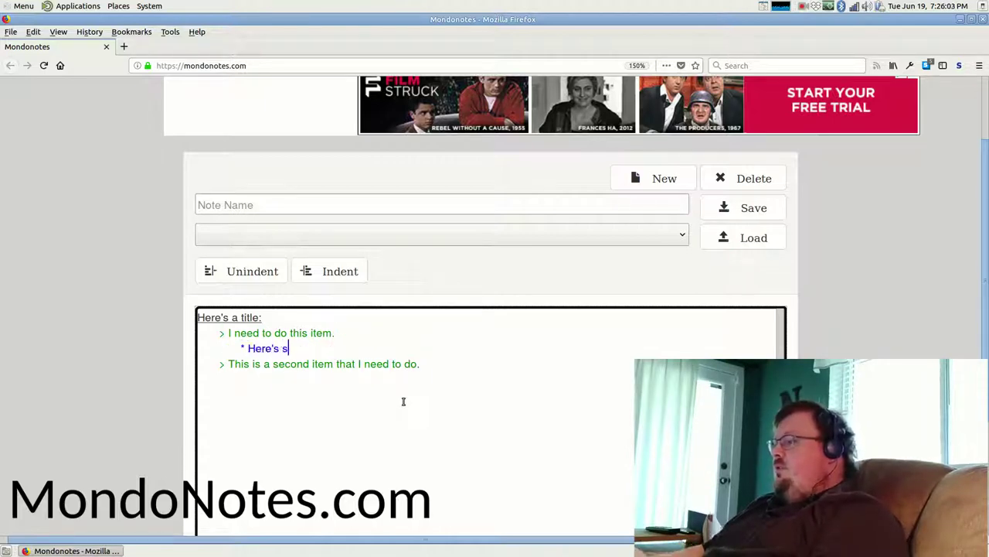
type("ome mor")
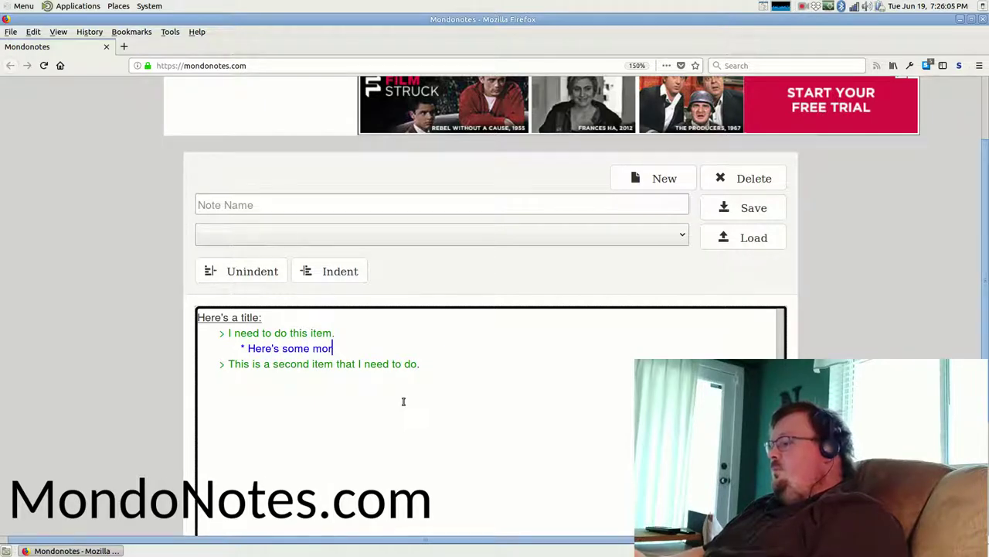
type("e information about that")
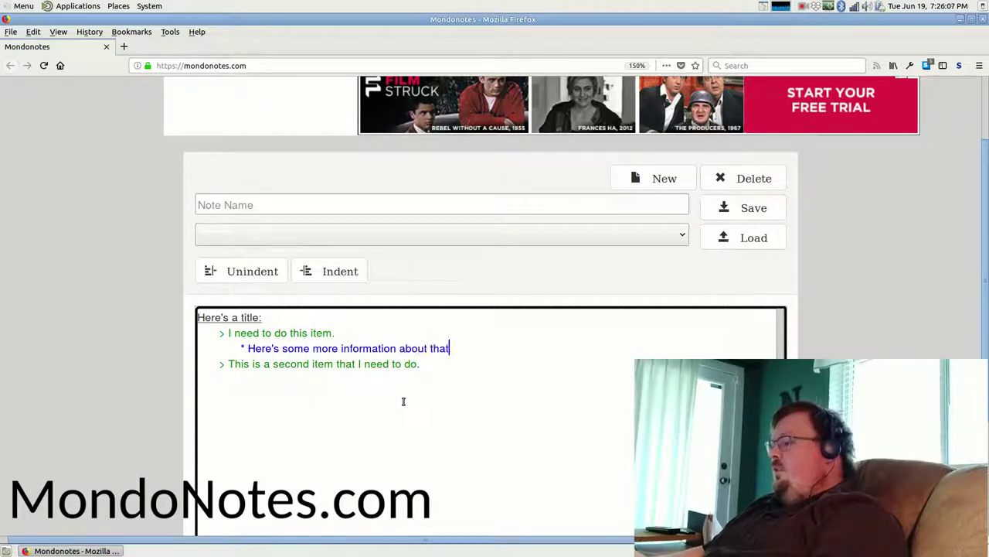
type(" item.")
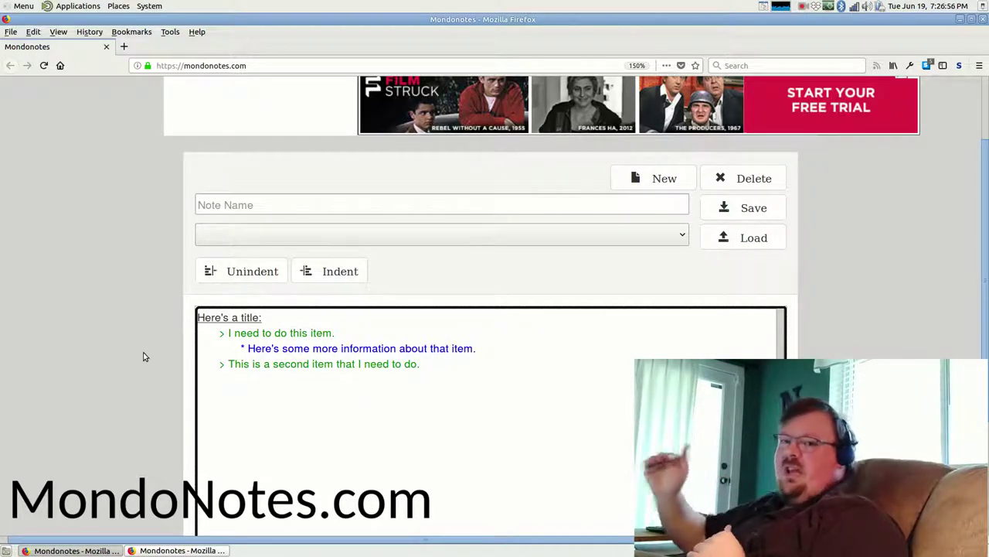
key("Return")
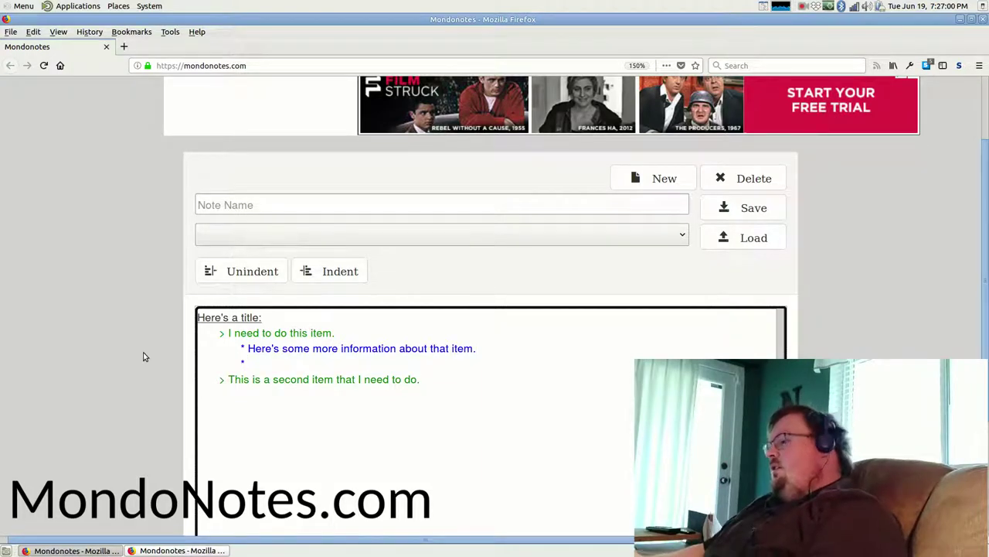
type("Here's a second point")
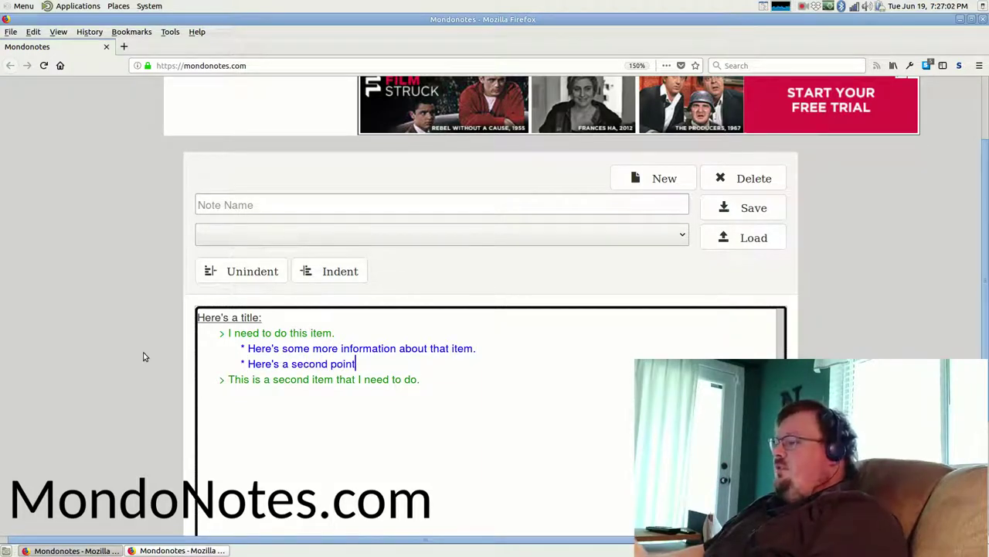
type(".")
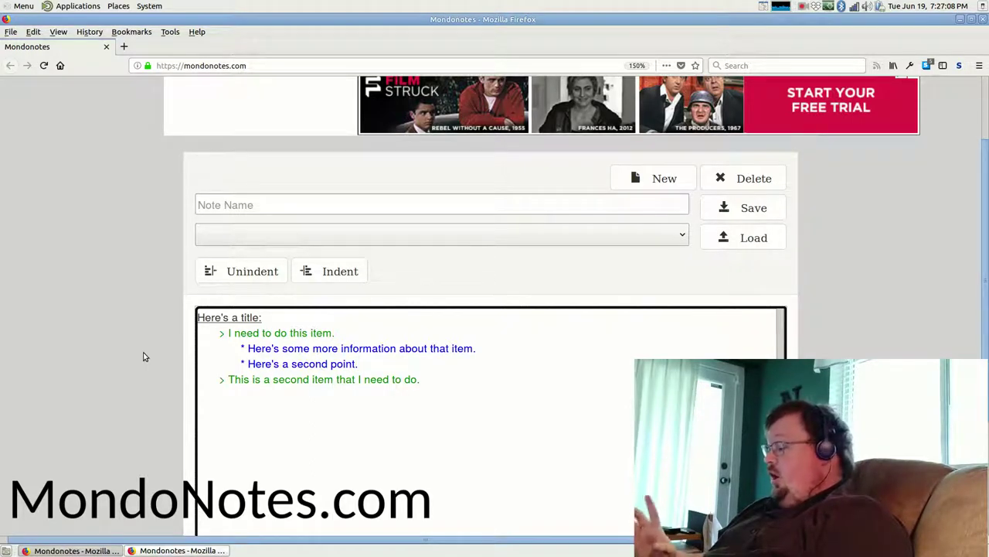
Step: Adjust the indent of 'Here's a second point.' until it aligns with the first information bullet
key("Tab")
key("Tab")
key("Tab")
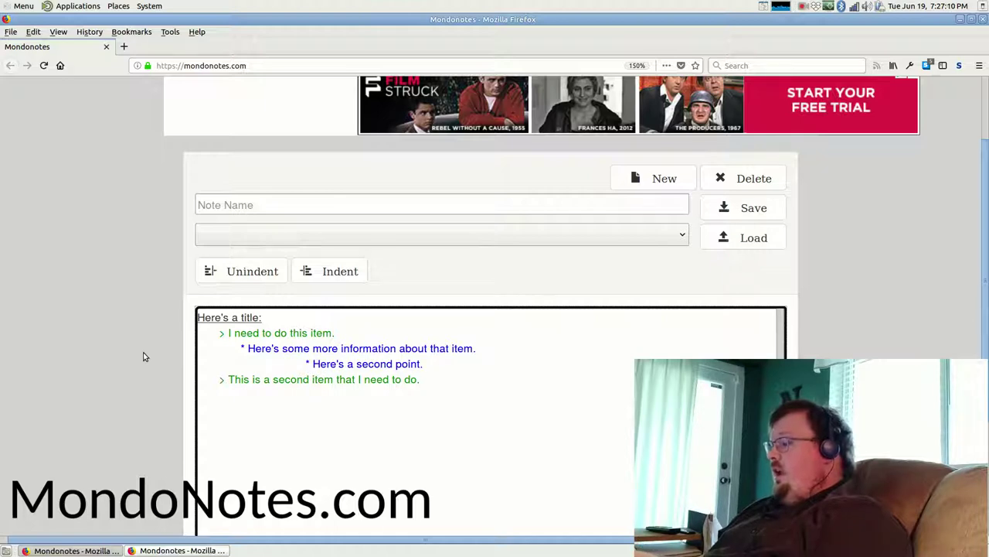
key("Tab")
key("shift+Tab")
key("shift+Tab")
key("shift+Tab")
key("shift+Tab")
key("shift+Tab")
key("shift+Tab")
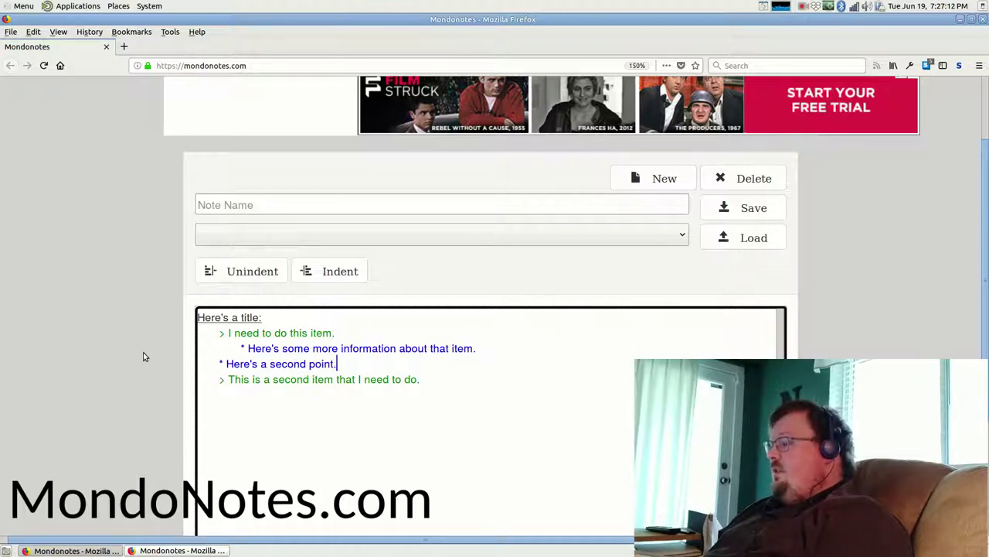
key("Tab")
key("Tab")
key("Tab")
key("shift+Tab")
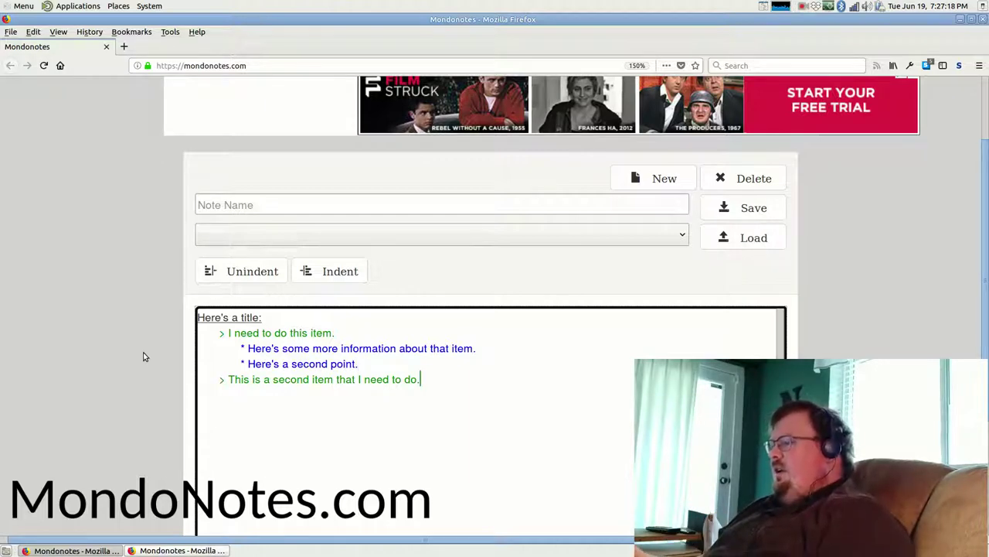
key("Up")
key("Up")
key("Up")
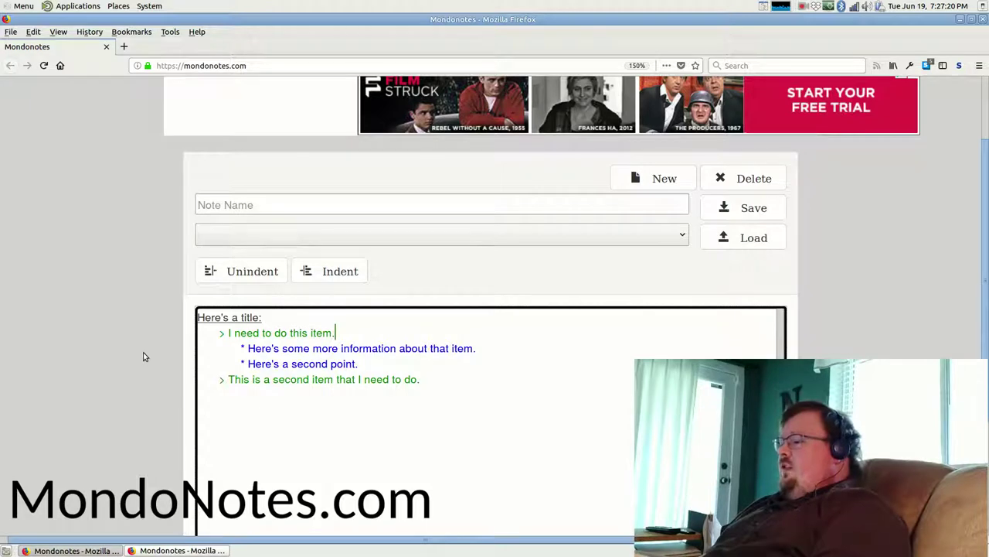
Step: Mark 'I need to do this item.' done by replacing its '>' marker with '+'
key("Home")
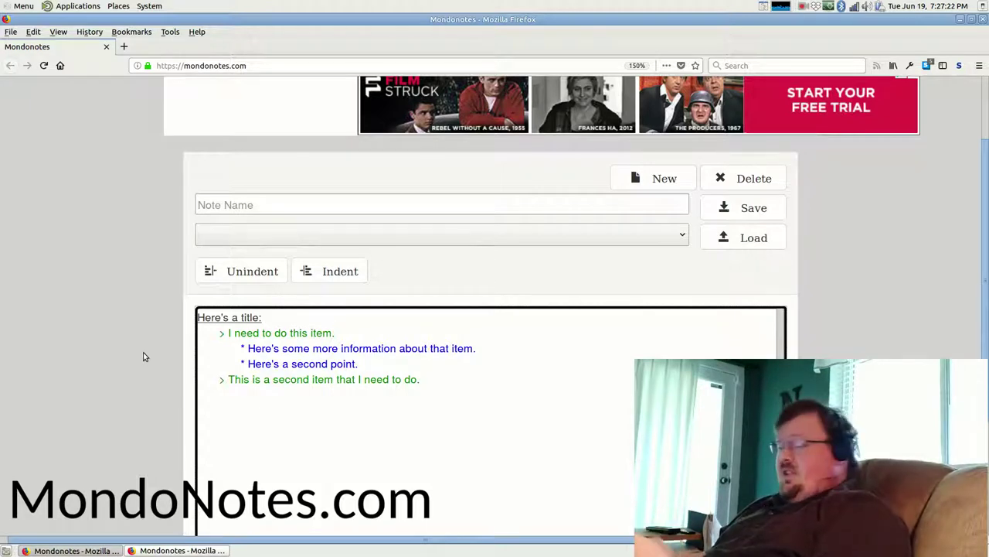
key("shift+Right")
type("+")
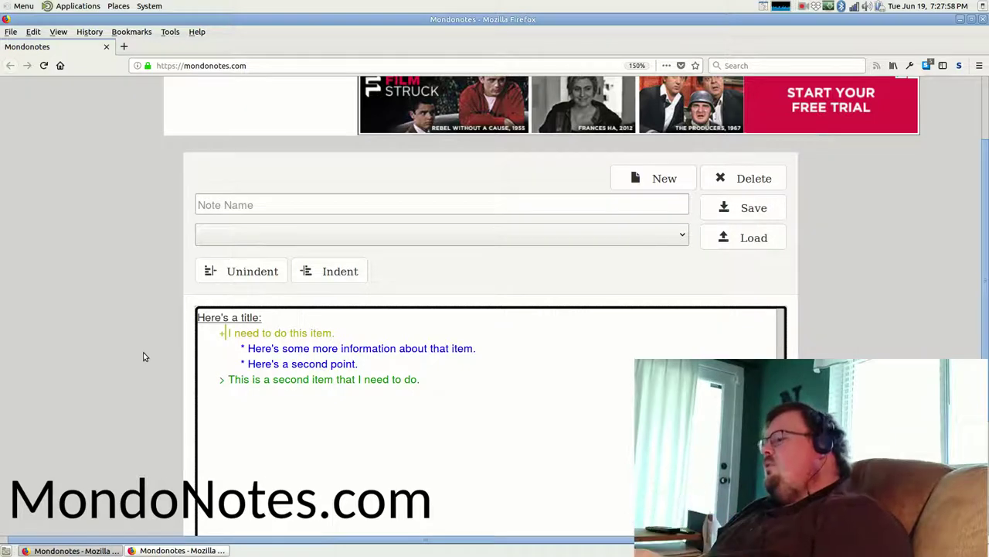
key("Down")
key("Down")
key("Down")
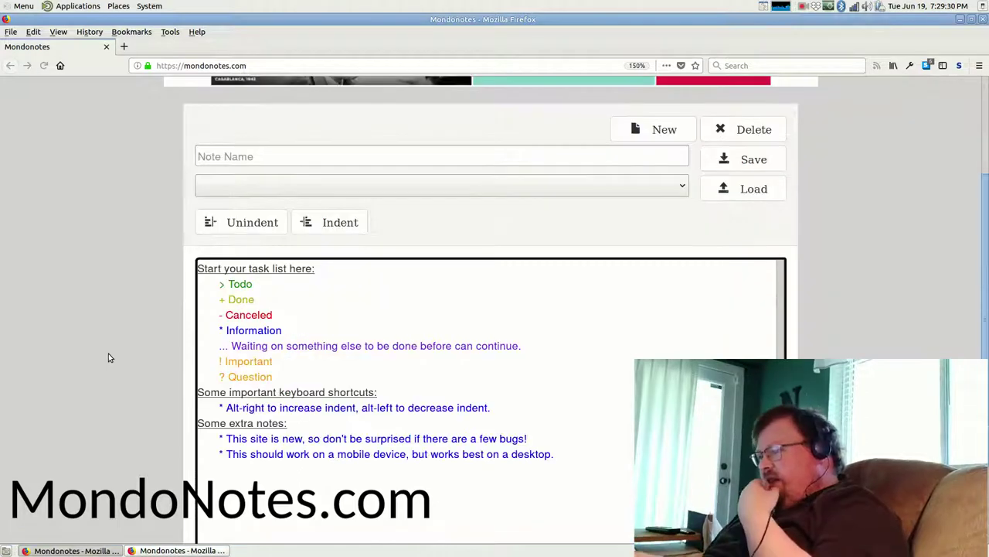
Step: In the starter task list, swap Canceled's '-' marker for '>' and then restore the '-'
scroll(124, 276, "down", 2)
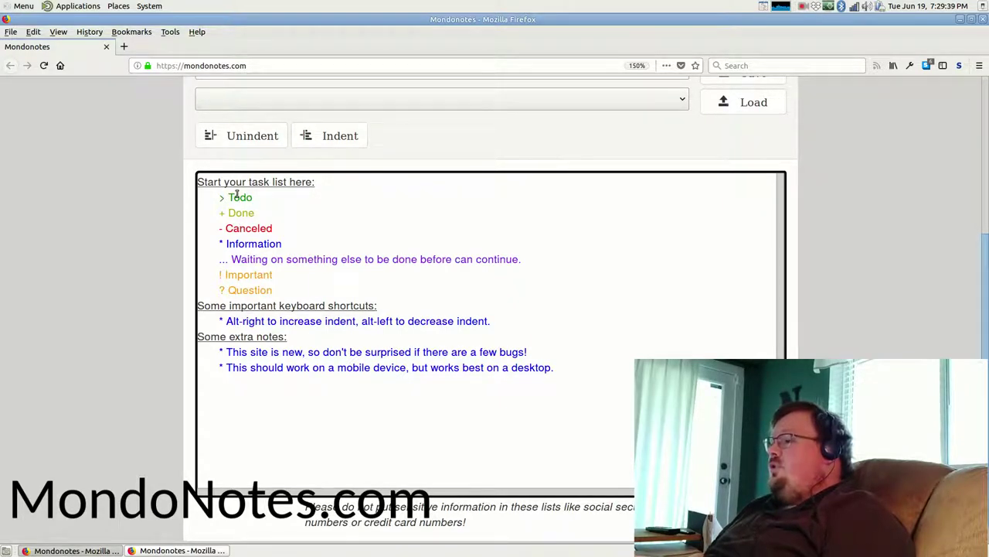
left_click(227, 228)
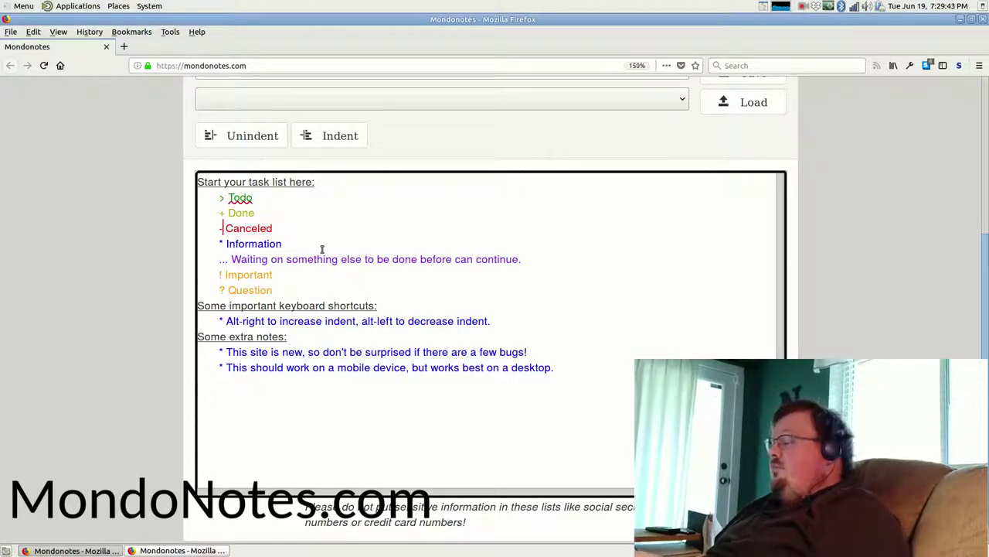
key("BackSpace")
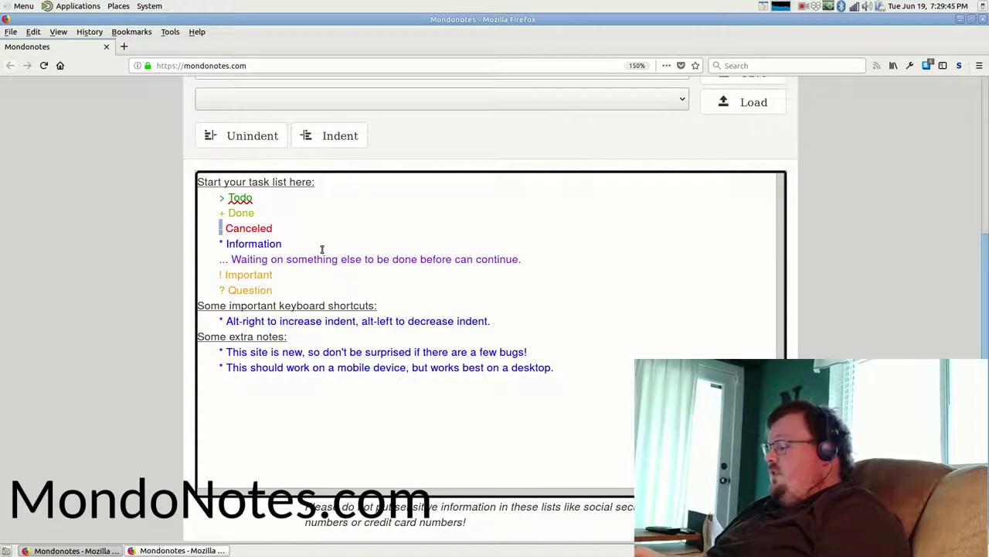
type(">")
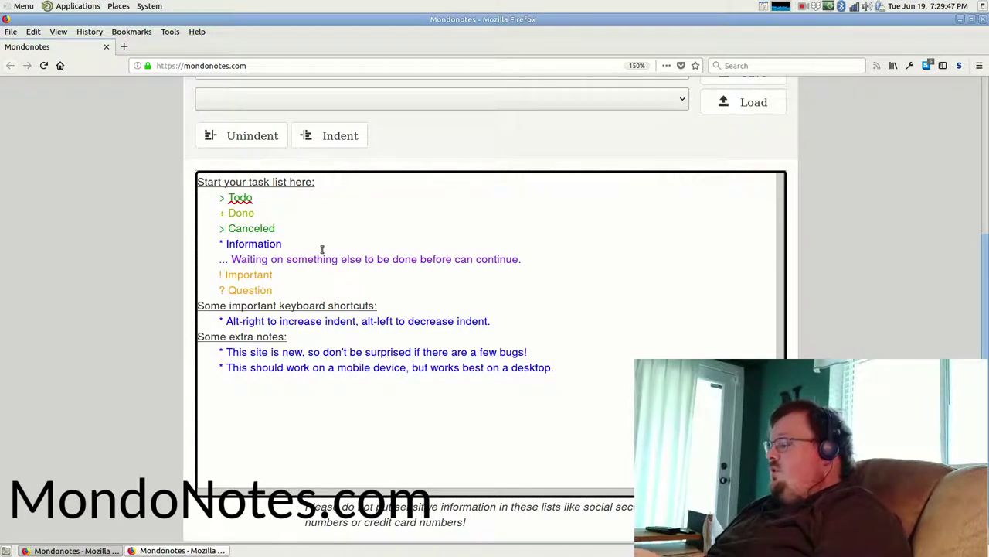
key("BackSpace")
key("BackSpace")
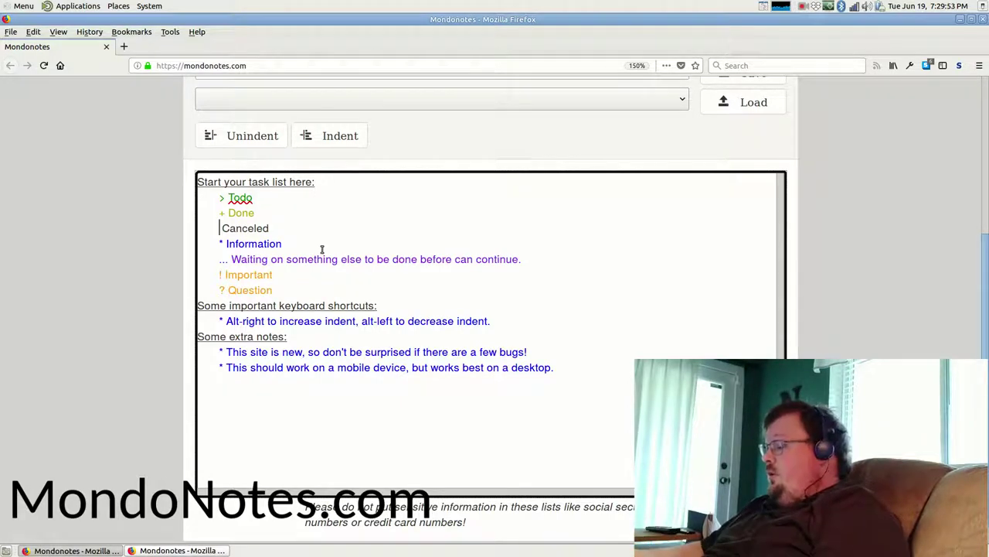
type("-")
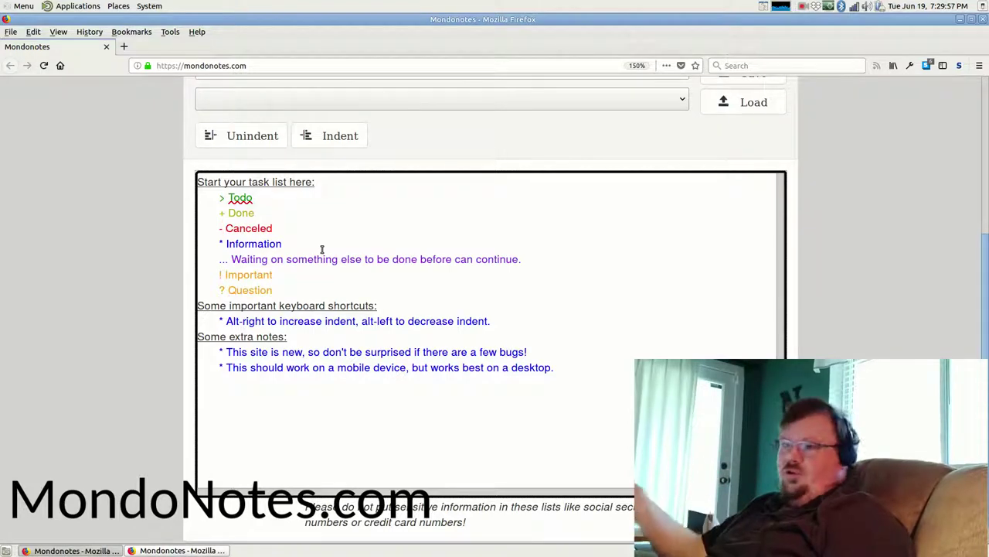
left_click(220, 259)
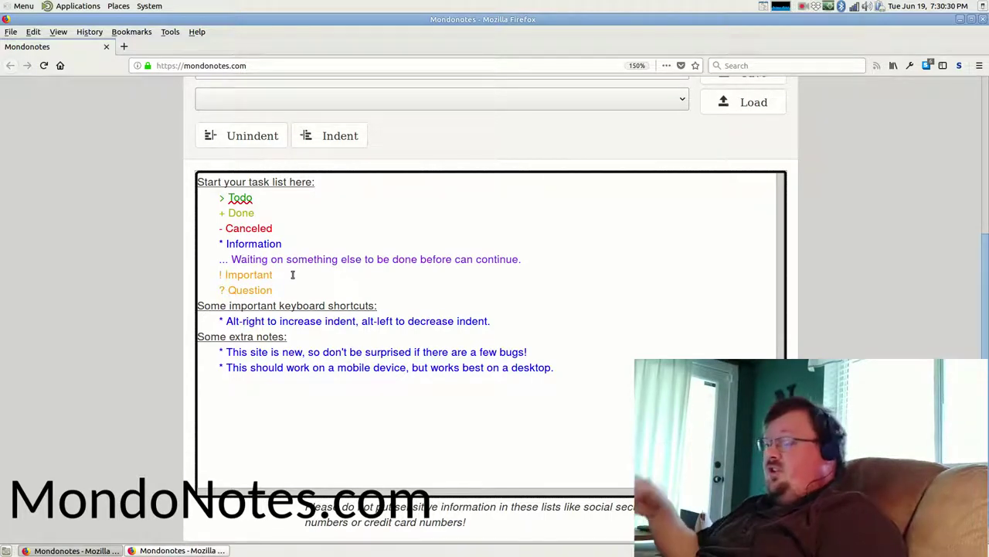
key("Home")
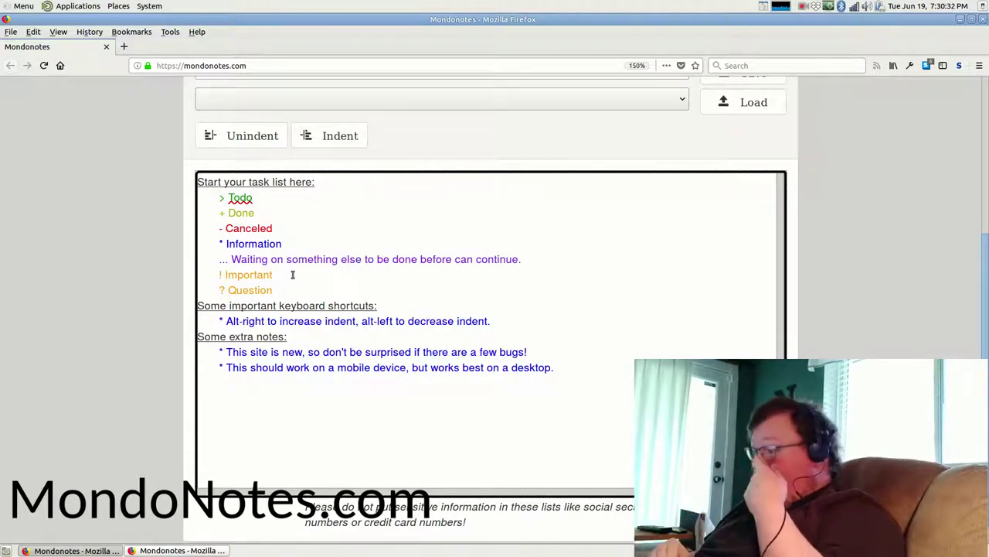
left_click(589, 368)
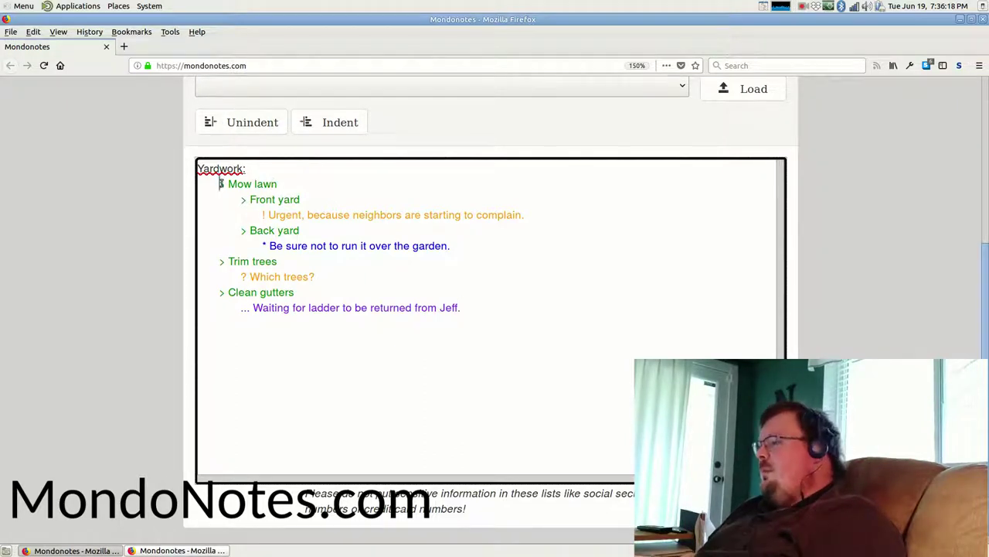
Step: Select all the Yardwork list items from Mow lawn through Clean gutters
left_click_drag(221, 184, 444, 344)
Step: Mark the Front yard and Back yard subtasks done with '+' markers
left_click(227, 171)
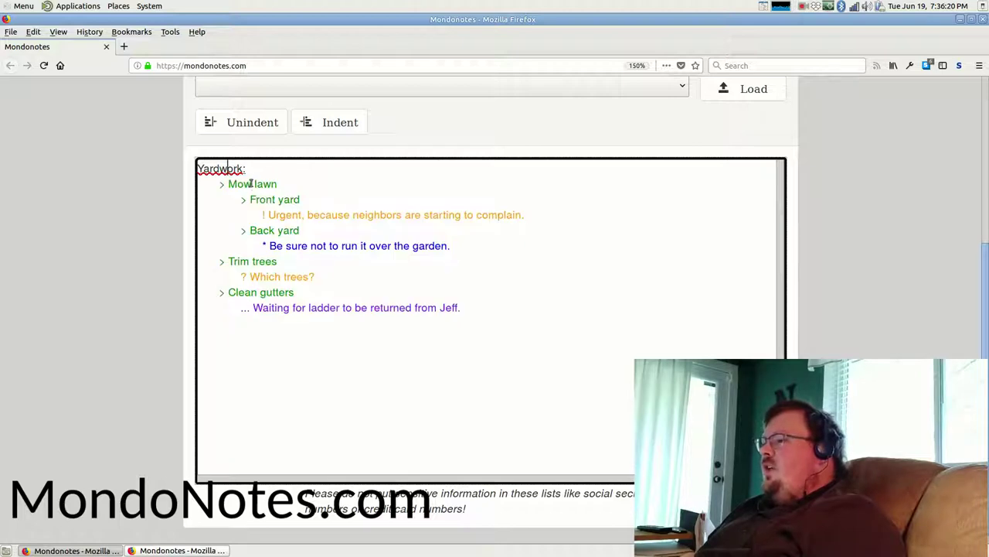
left_click(251, 184)
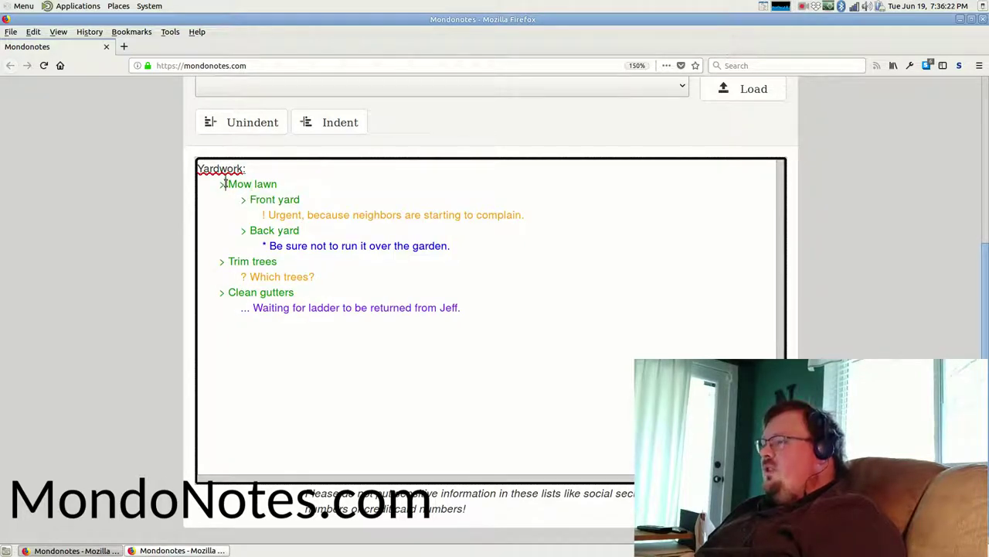
key("Down")
key("Up")
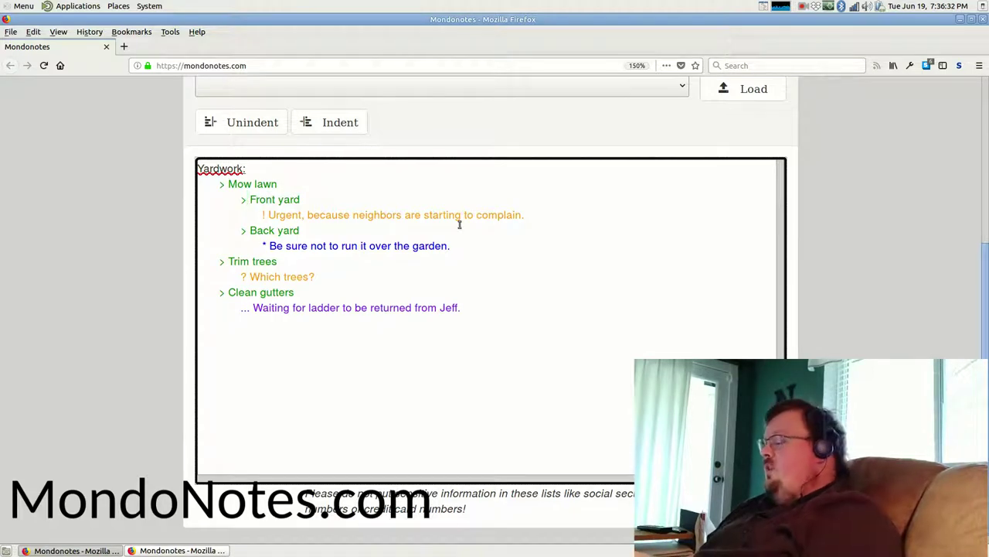
key("shift+Left")
type("+")
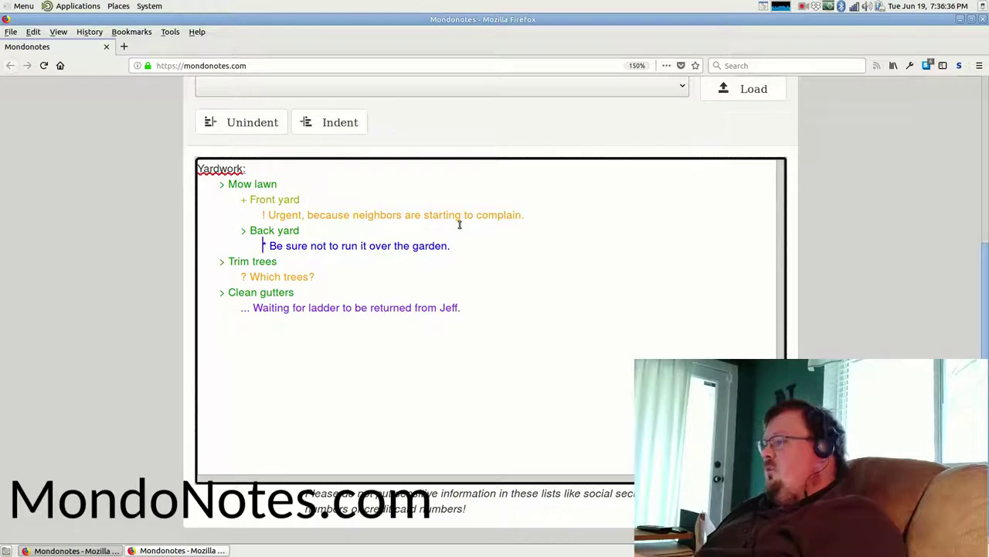
key("Up")
key("shift+Left")
type("+")
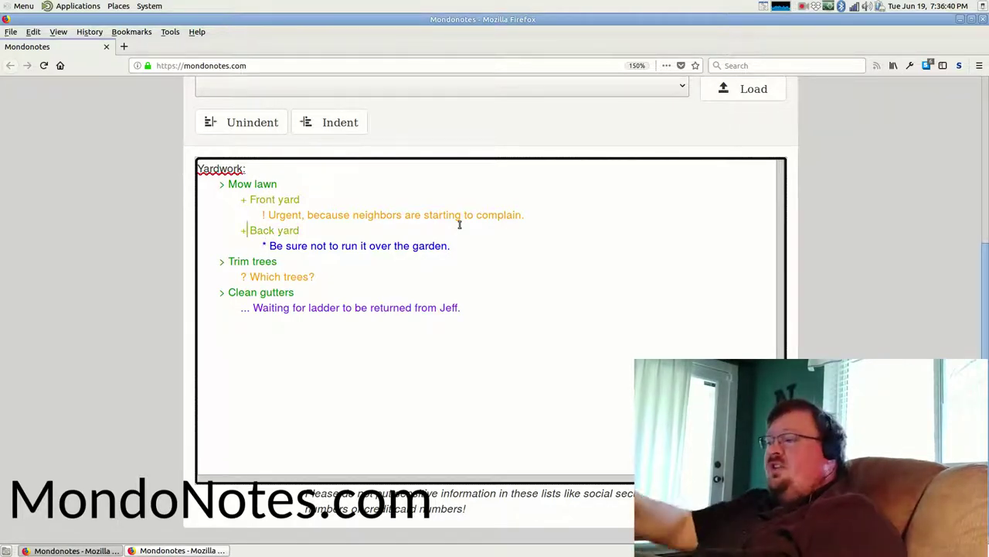
Step: Mark Mow lawn and Trim trees done with '+' markers
left_click(225, 183)
key("BackSpace")
type("+")
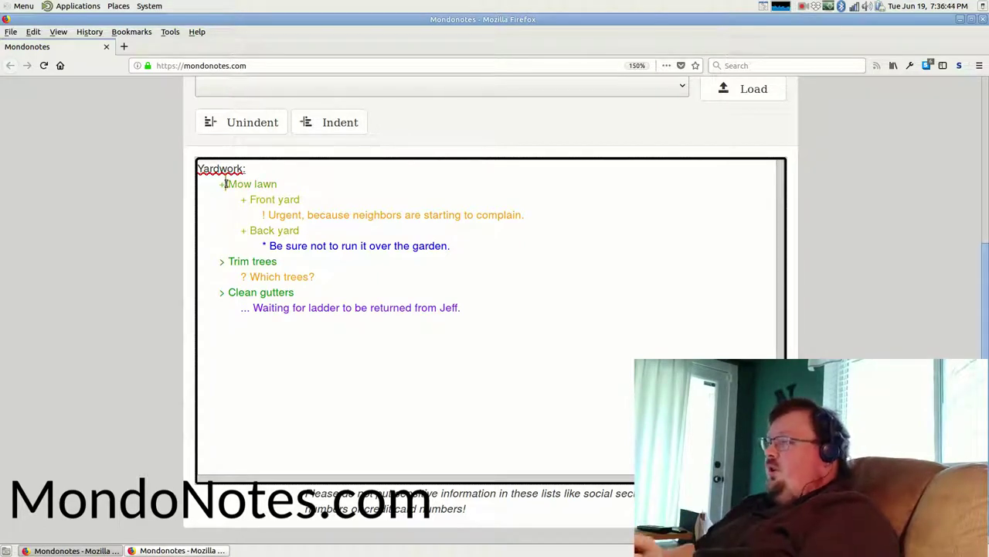
left_click(226, 261)
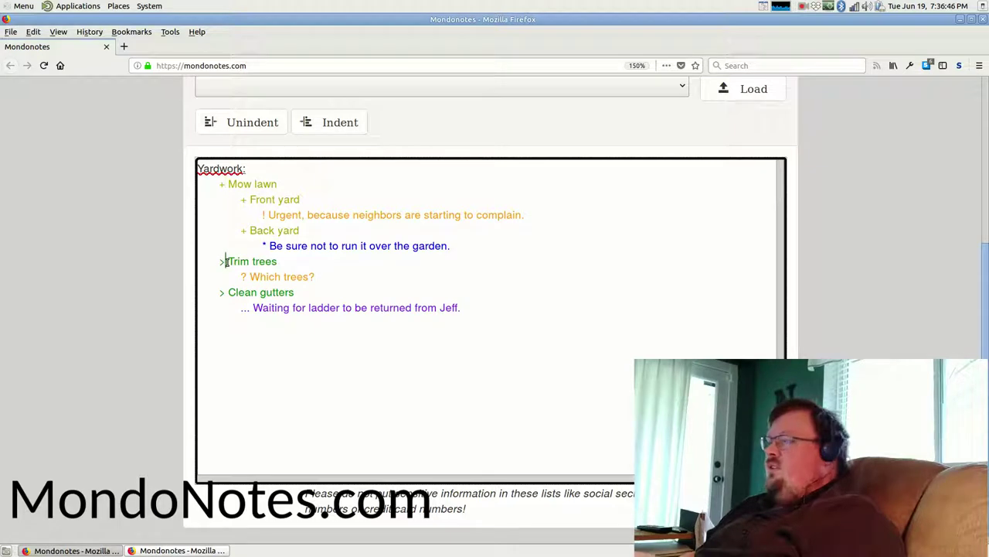
key("shift+Left")
type("+")
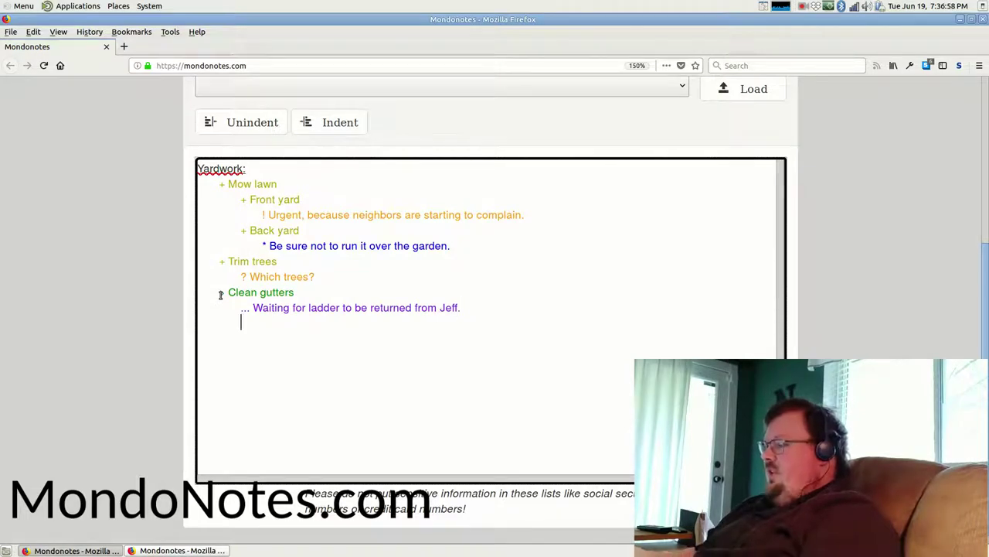
Step: Add the note '* Returned on Thursday' and mark the ladder line and Clean gutters done with '+'
key("Return")
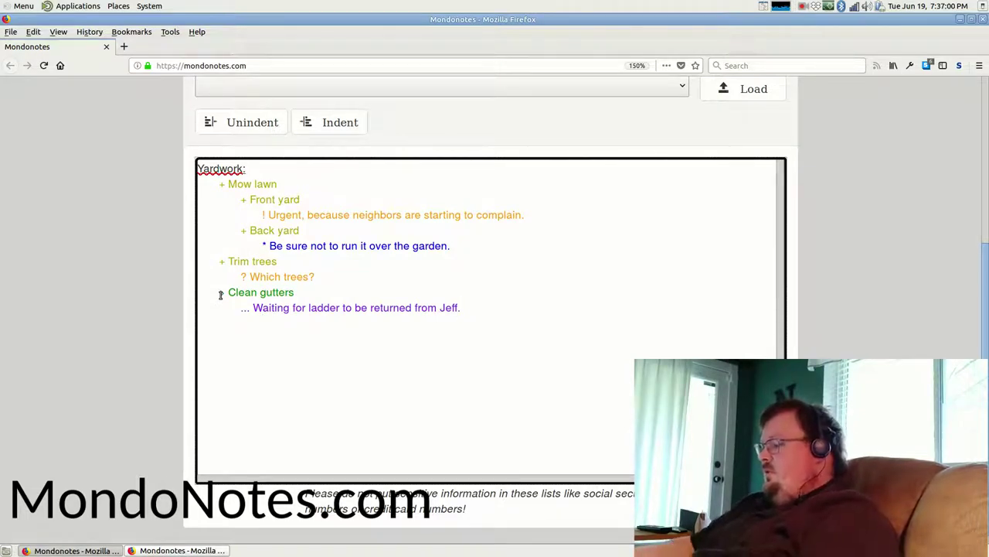
type("* Returned on Thursday.")
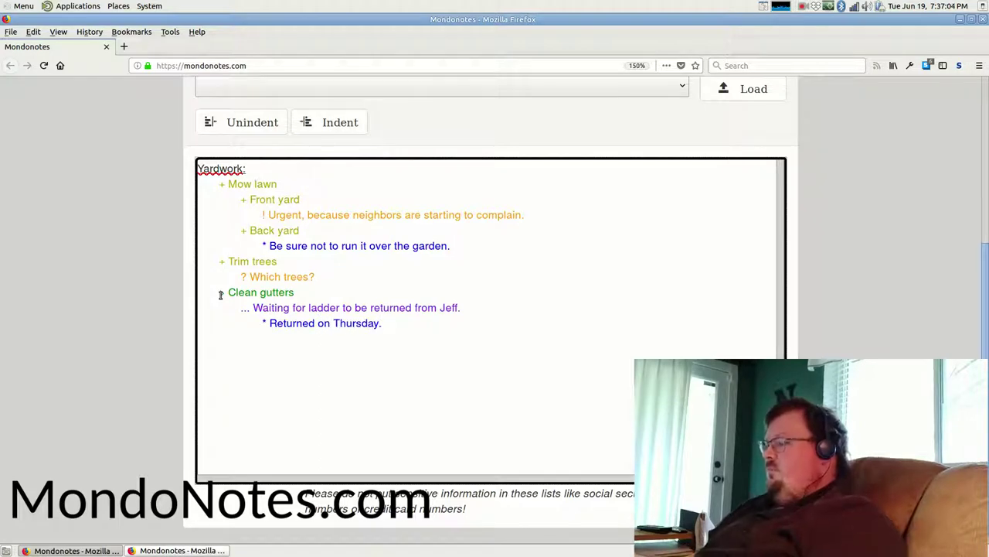
key("Up")
key("Home")
key("shift+Right")
key("shift+Right")
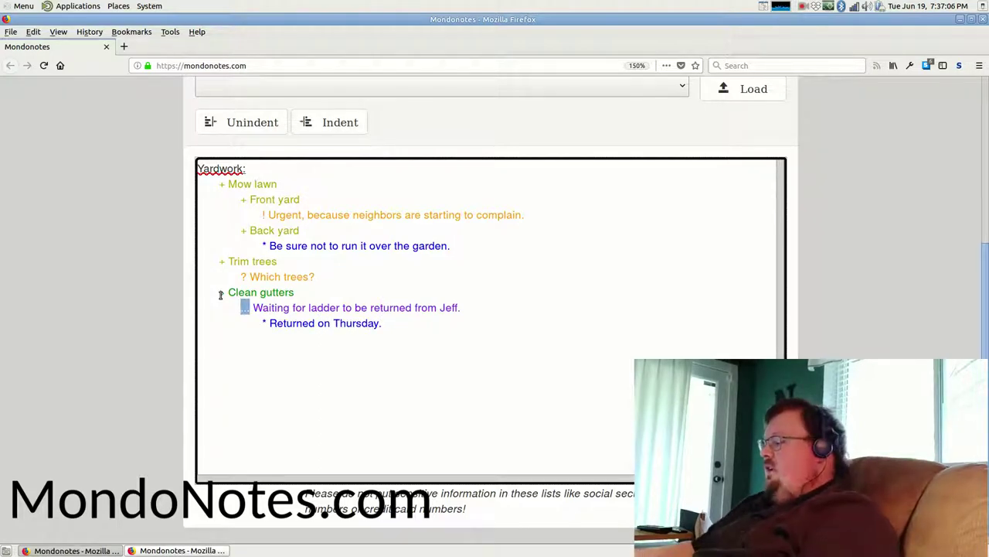
type("+")
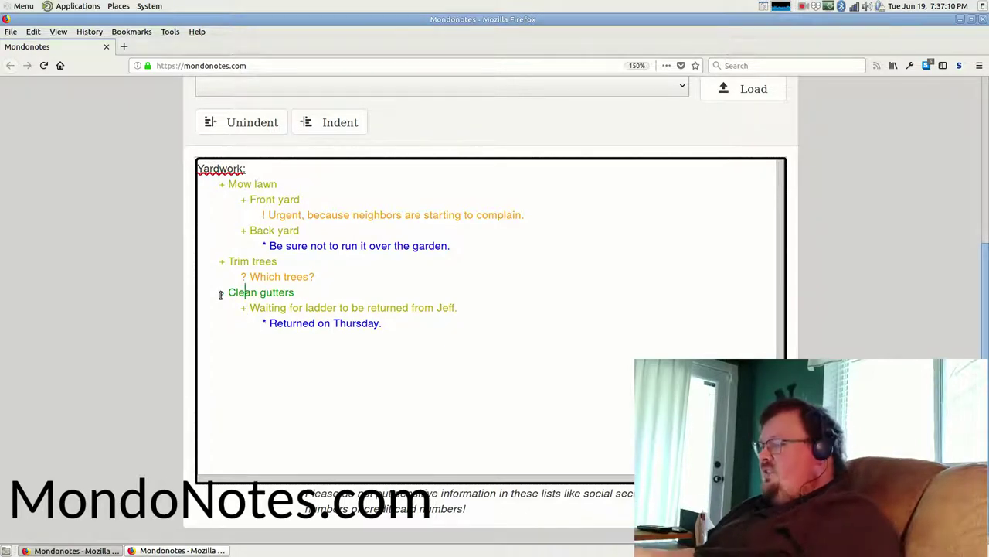
left_click_drag(218, 294, 224, 294)
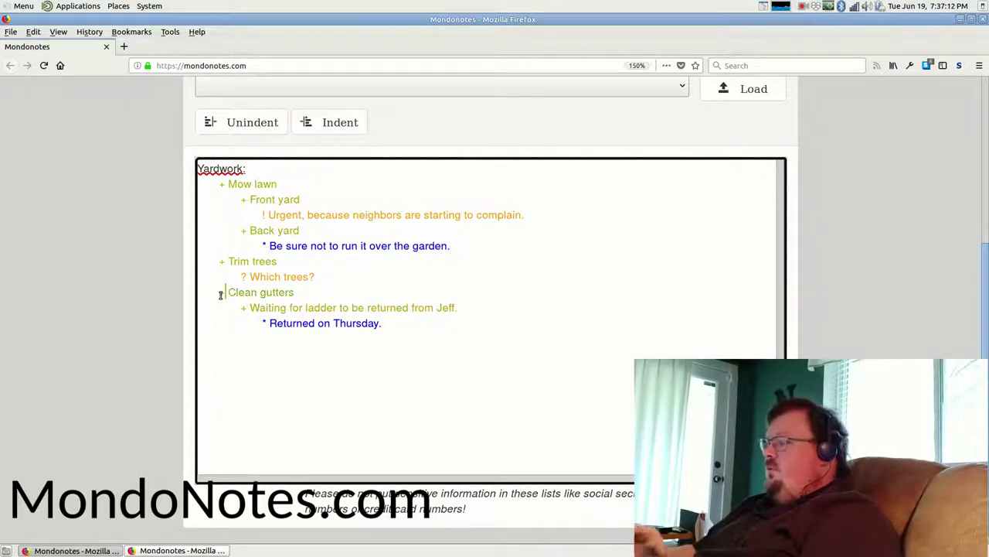
type("+")
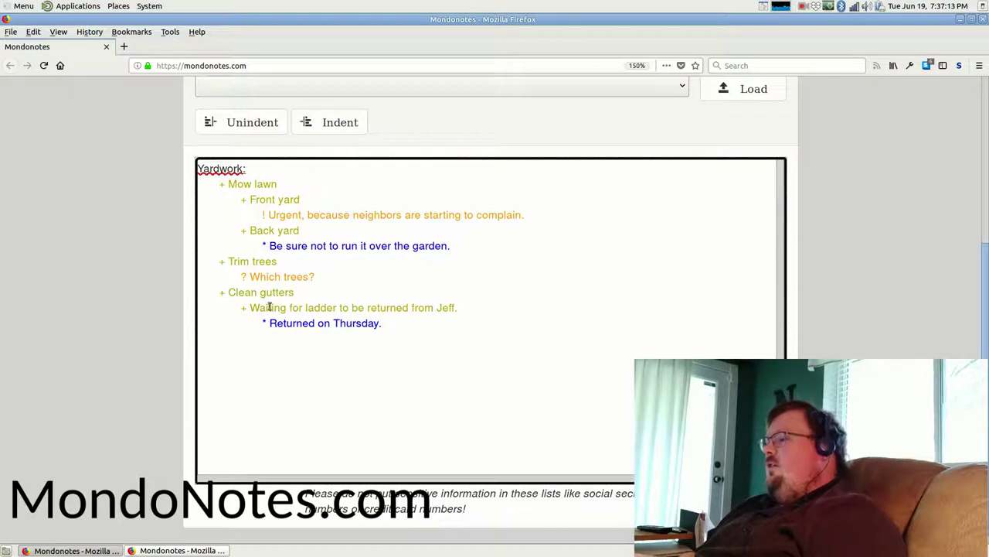
left_click(388, 323)
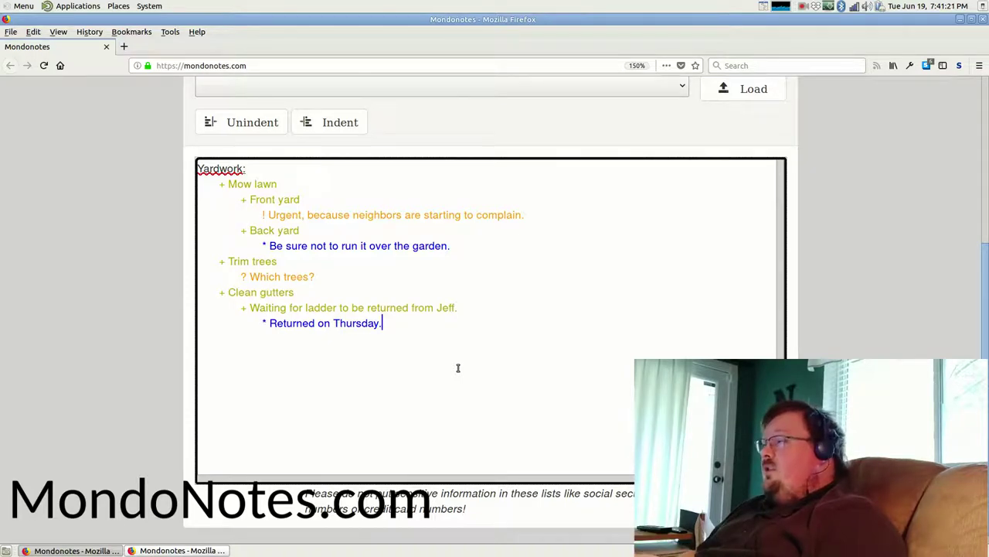
scroll(808, 283, "up", 3)
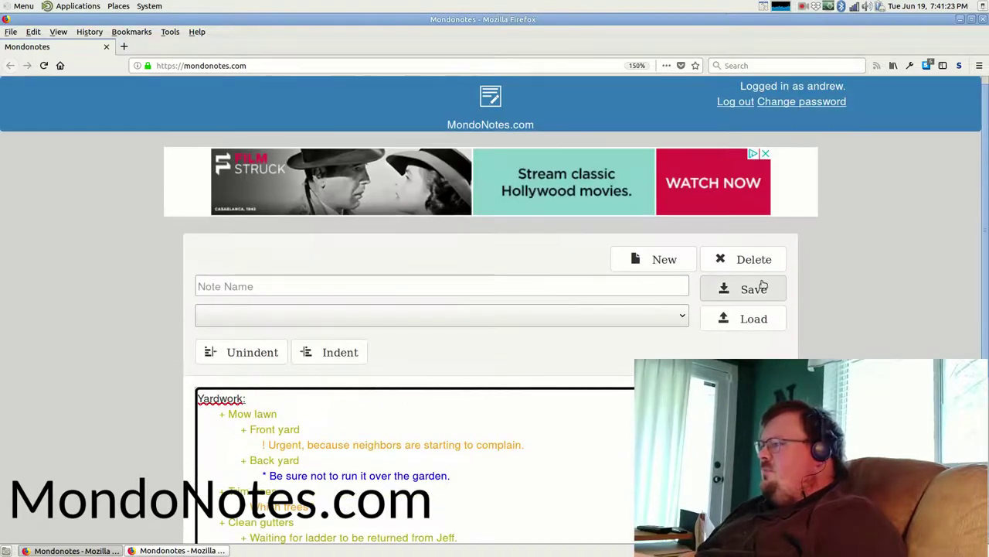
Step: Save the Yardwork note, then load the 'Mondonotes video' note to view it
left_click(754, 289)
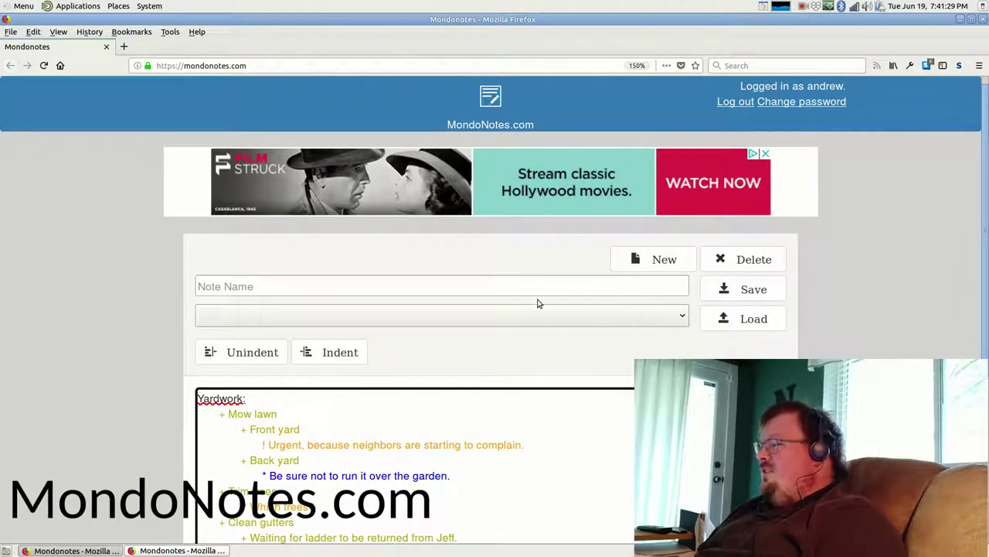
left_click(523, 323)
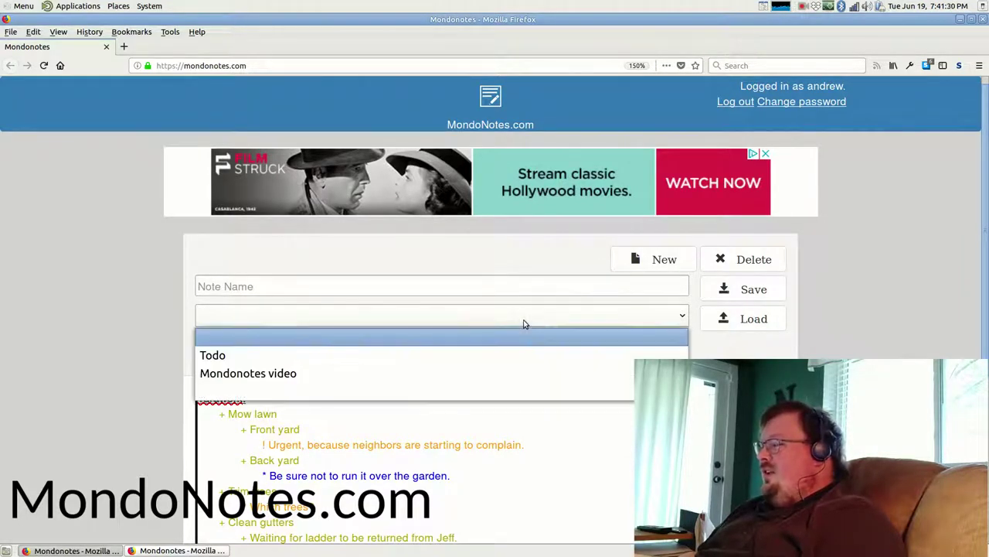
left_click(391, 374)
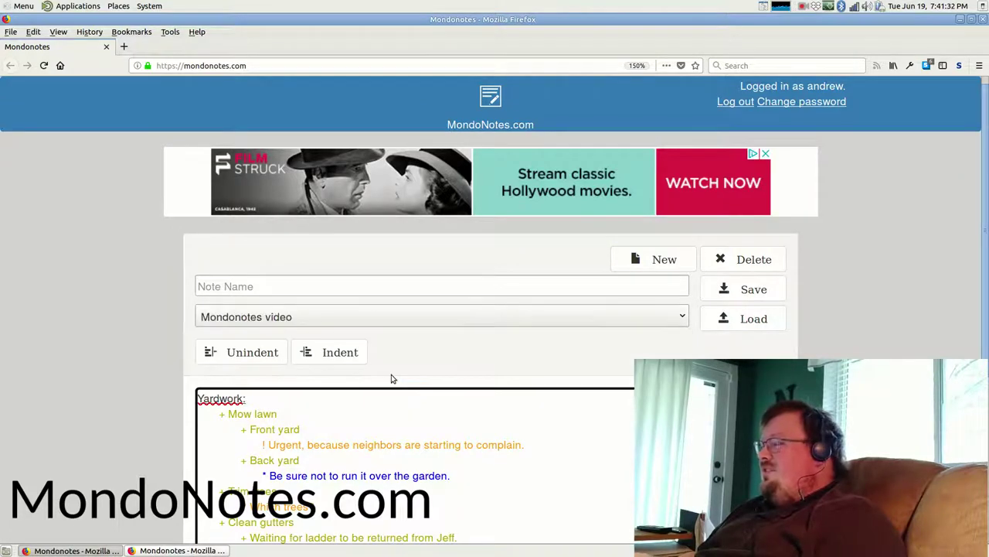
left_click(744, 329)
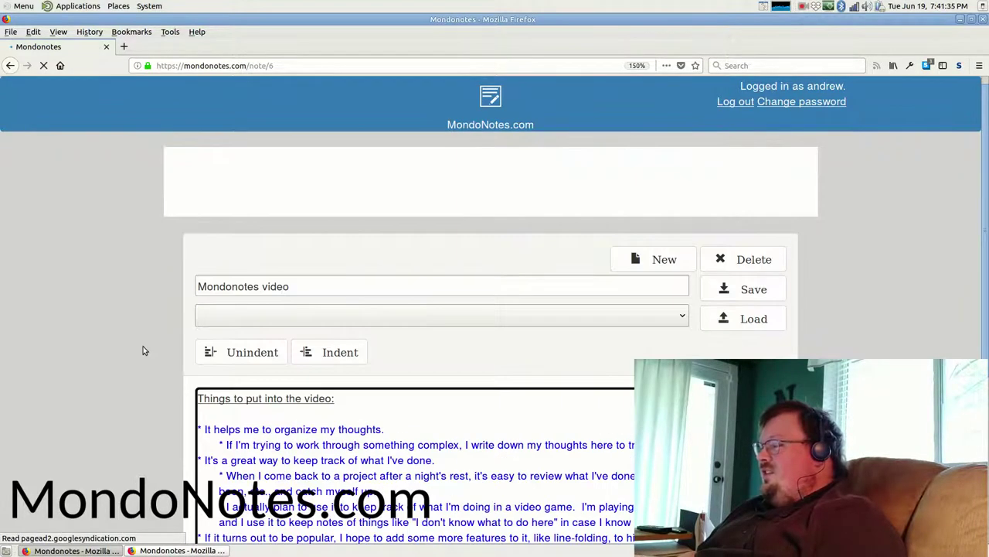
scroll(169, 338, "down", 3)
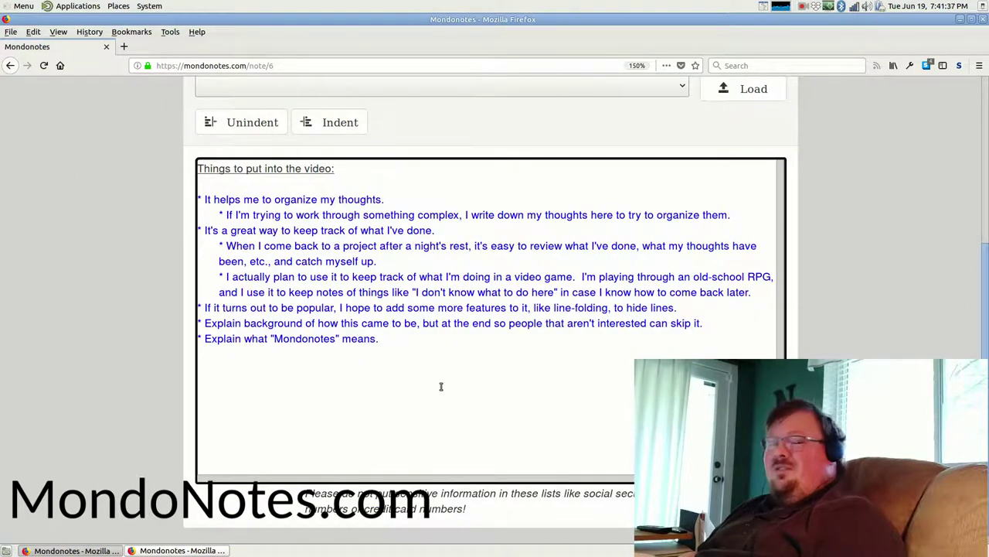
scroll(318, 353, "up", 3)
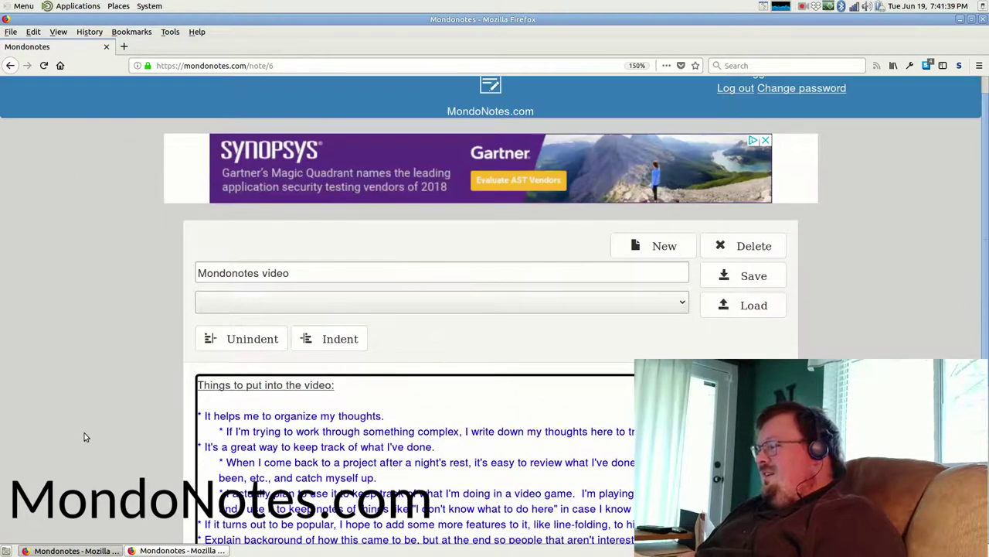
scroll(84, 435, "down", 3)
scroll(371, 350, "up", 3)
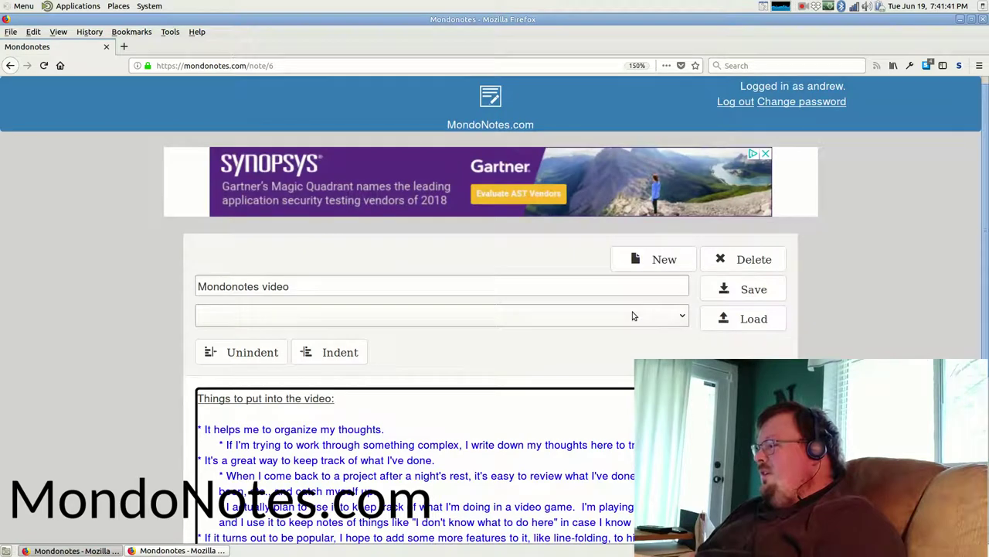
Step: Reload the unnamed Yardwork note back into the editor
left_click(632, 316)
left_click(475, 393)
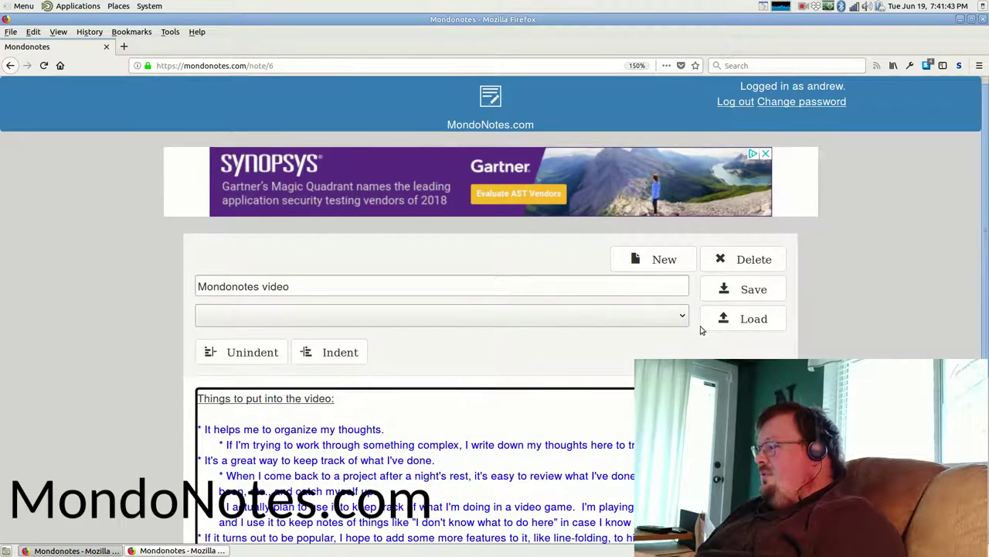
left_click(725, 320)
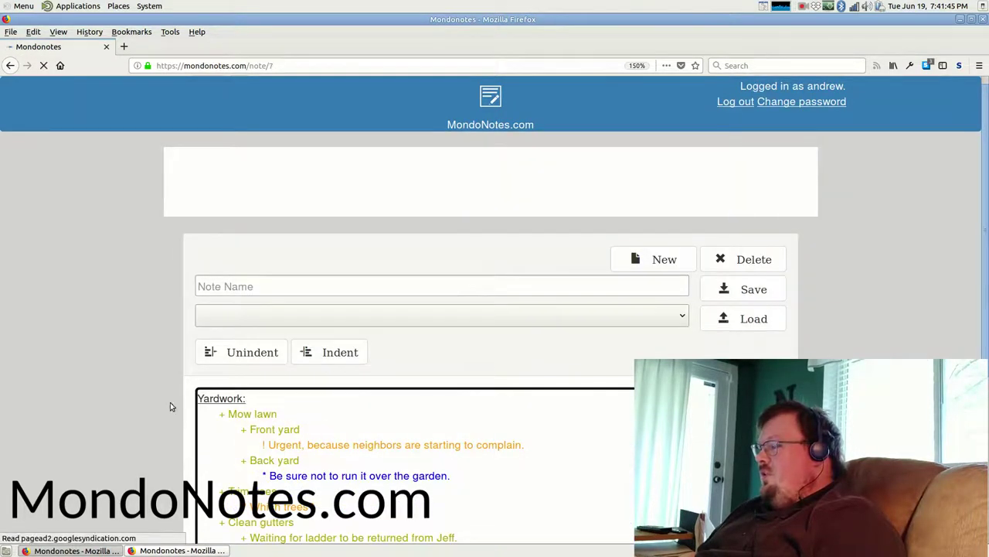
scroll(144, 413, "down", 3)
scroll(256, 369, "up", 3)
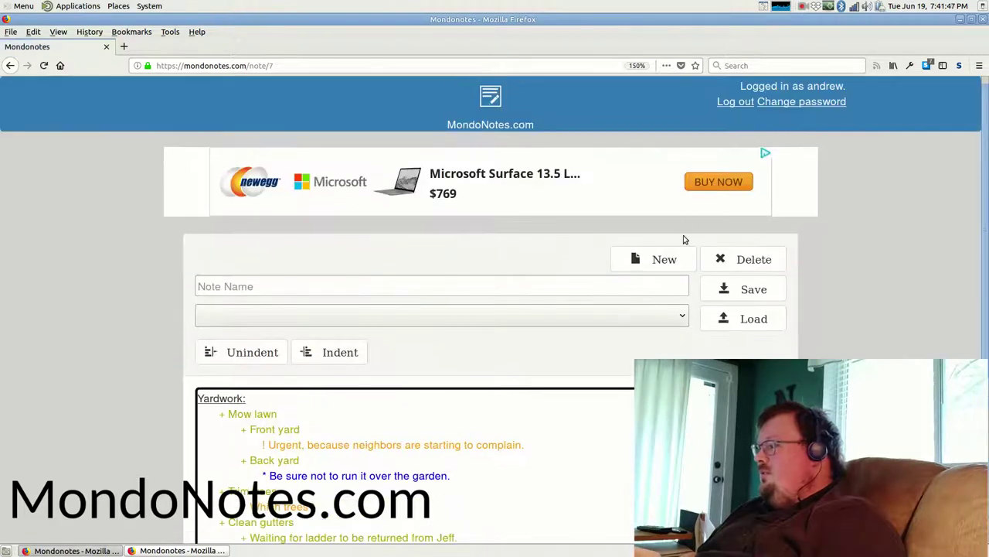
Step: Permanently delete the open Yardwork note and look over the starter task list
left_click(725, 262)
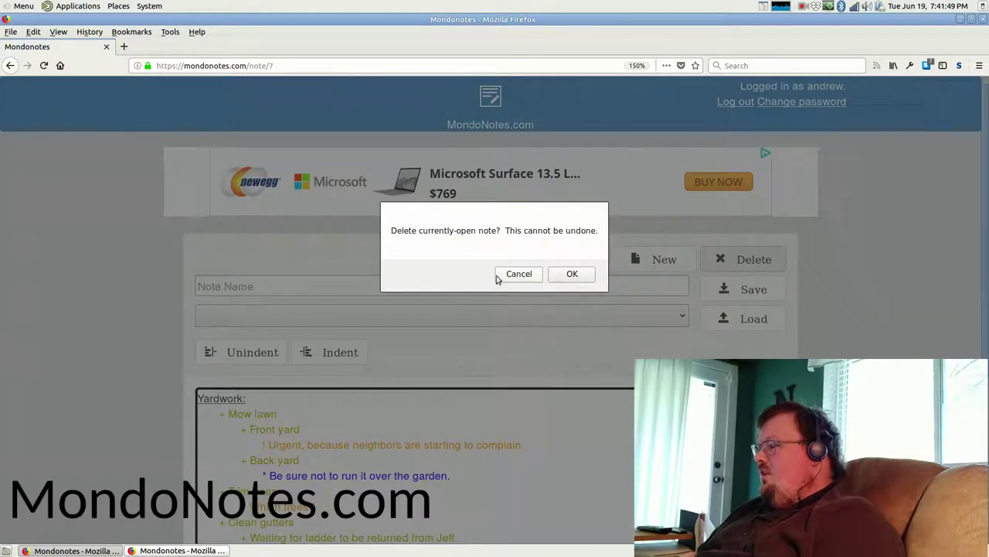
left_click(572, 274)
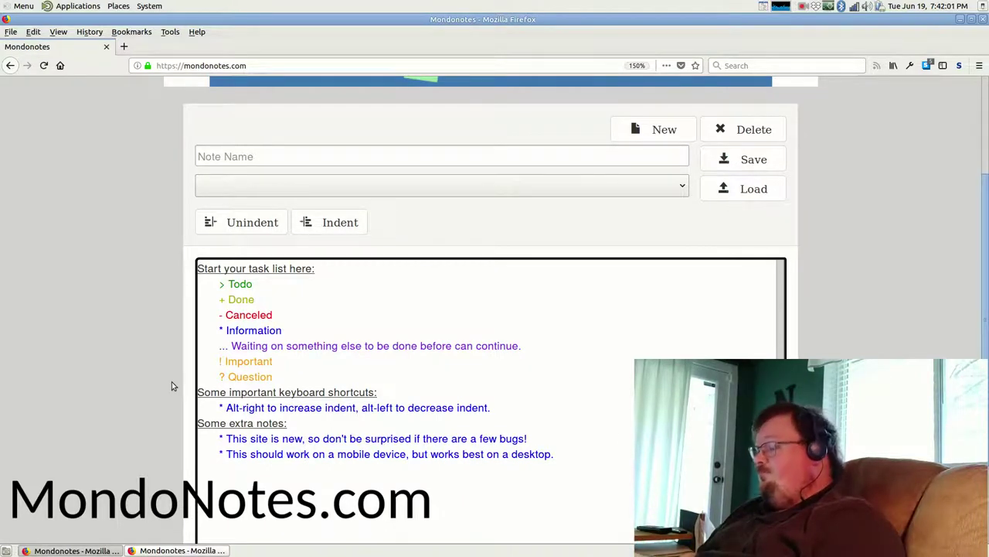
scroll(171, 381, "down", 1)
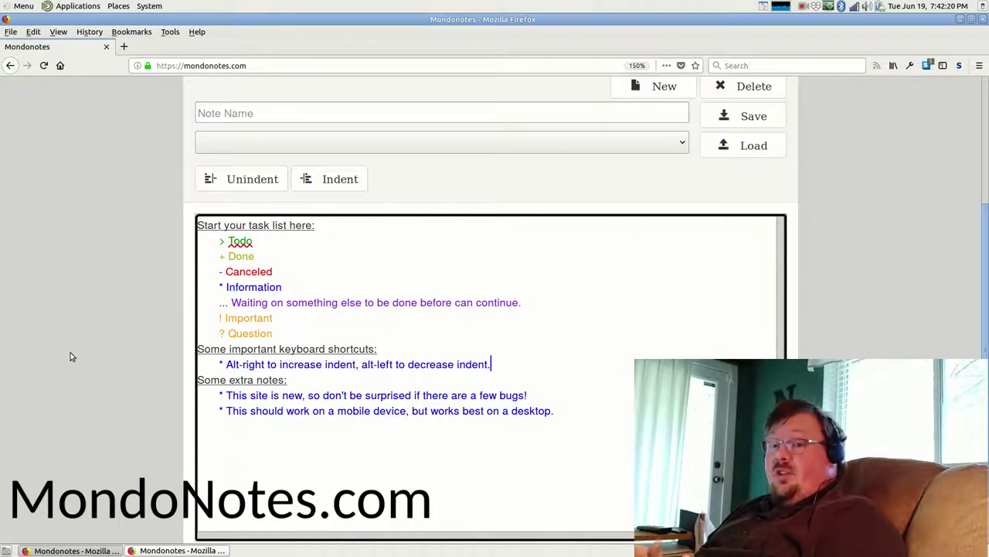
scroll(70, 353, "up", 4)
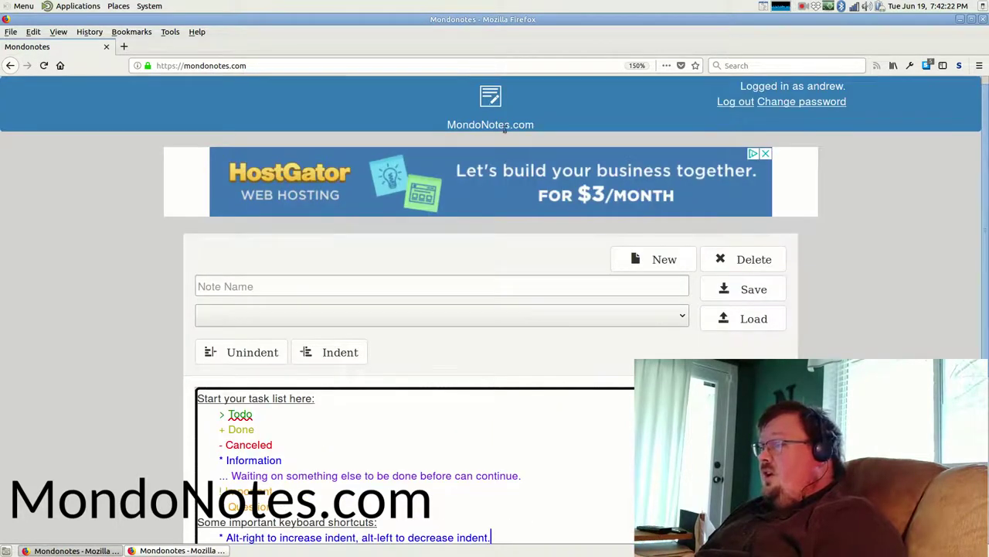
left_click_drag(448, 124, 532, 122)
Step: Log out of the MondoNotes account and go to the Register page
left_click(532, 122)
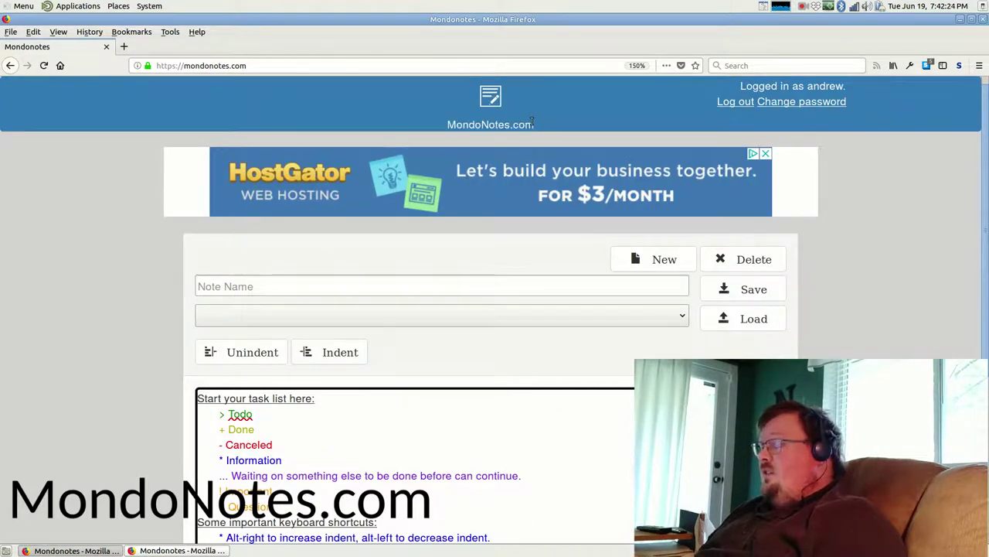
left_click(733, 101)
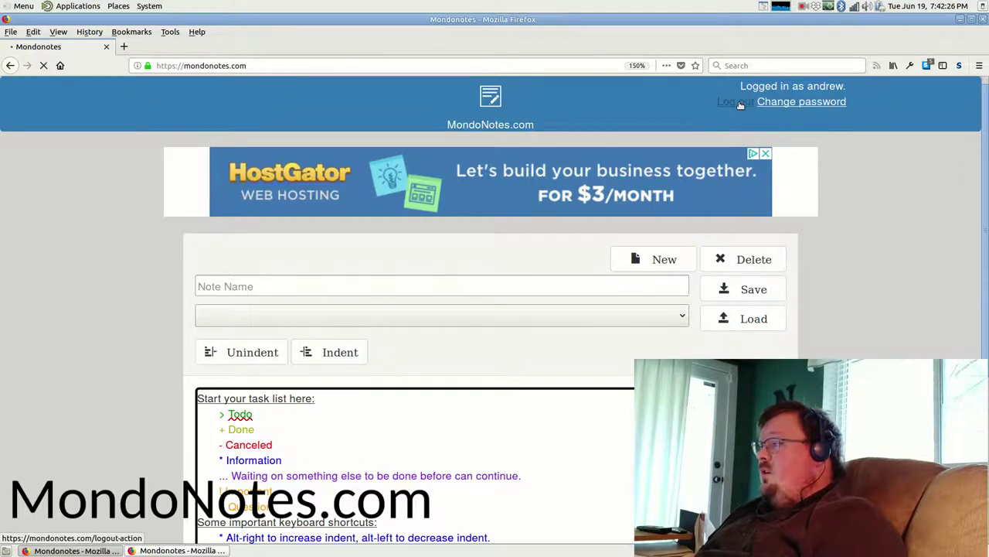
left_click(791, 86)
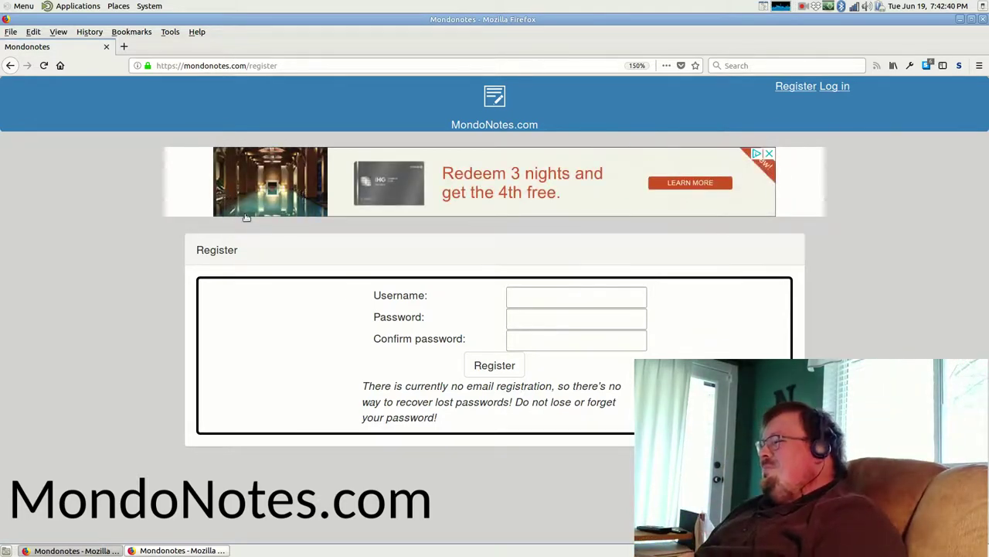
Step: Edit the web address back to mondonotes.com to load the guest home page
double_click(255, 65)
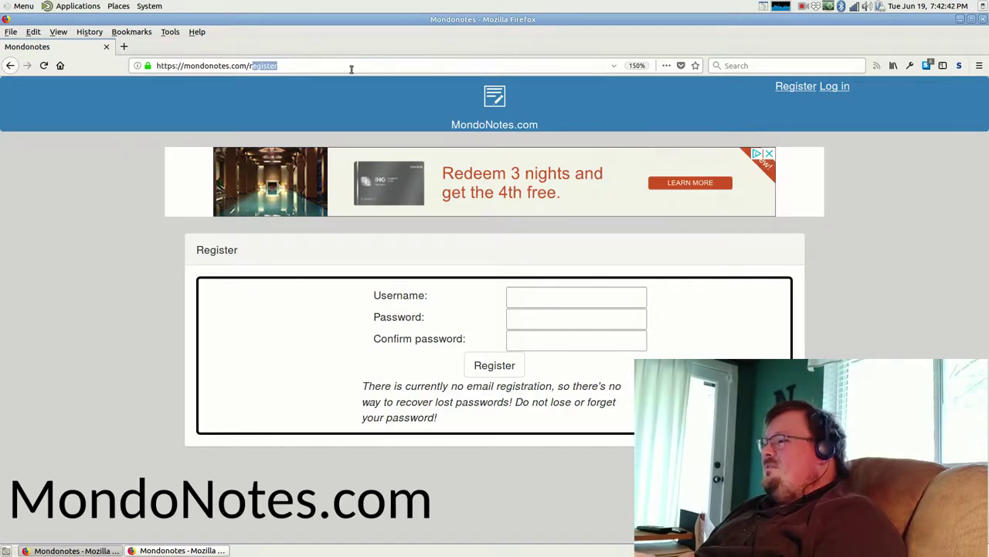
type("r")
key("BackSpace")
key("Return")
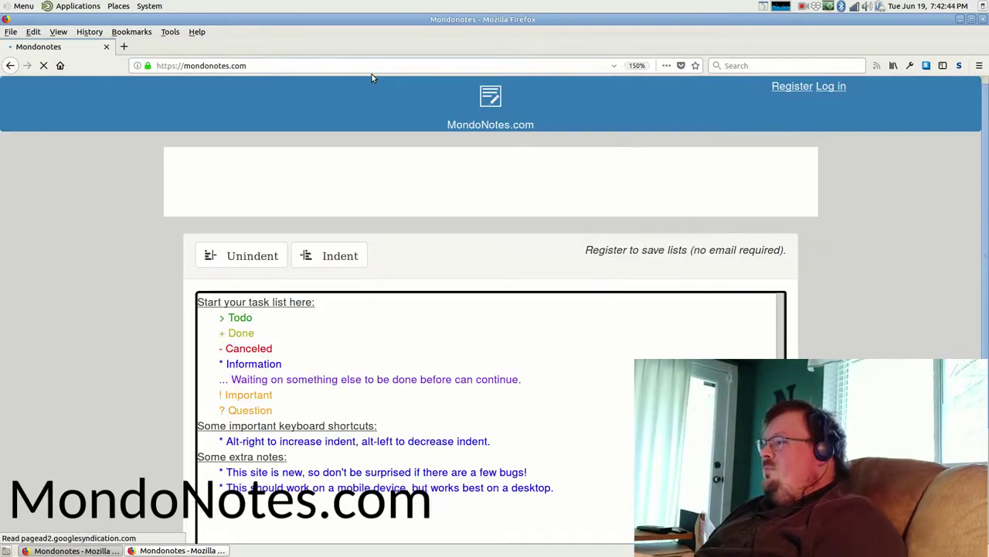